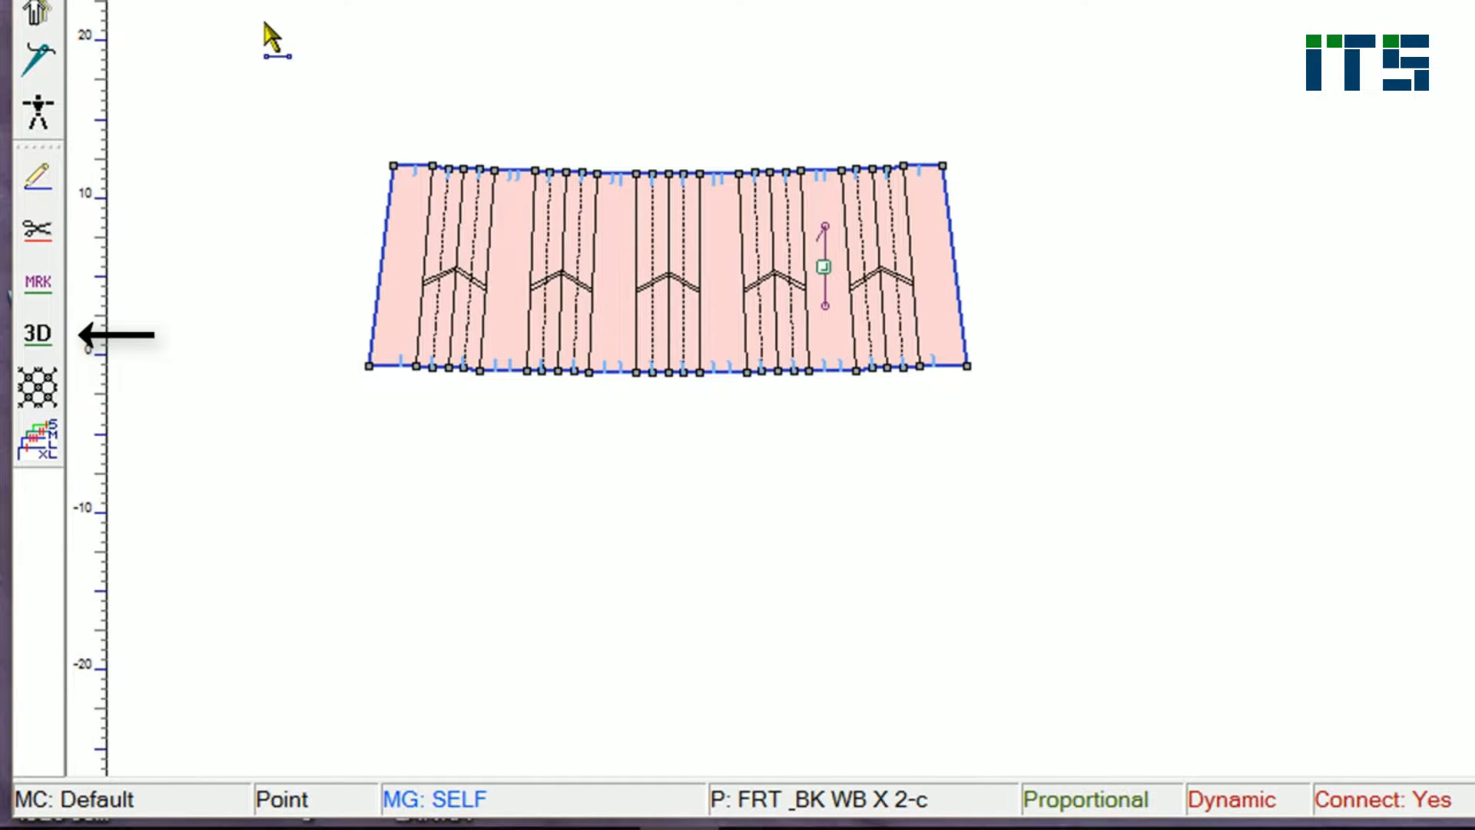
Step: Activate the 3D tool and mark the first pleat fold lines on the skirt panel as stitch lines
left_click(38, 333)
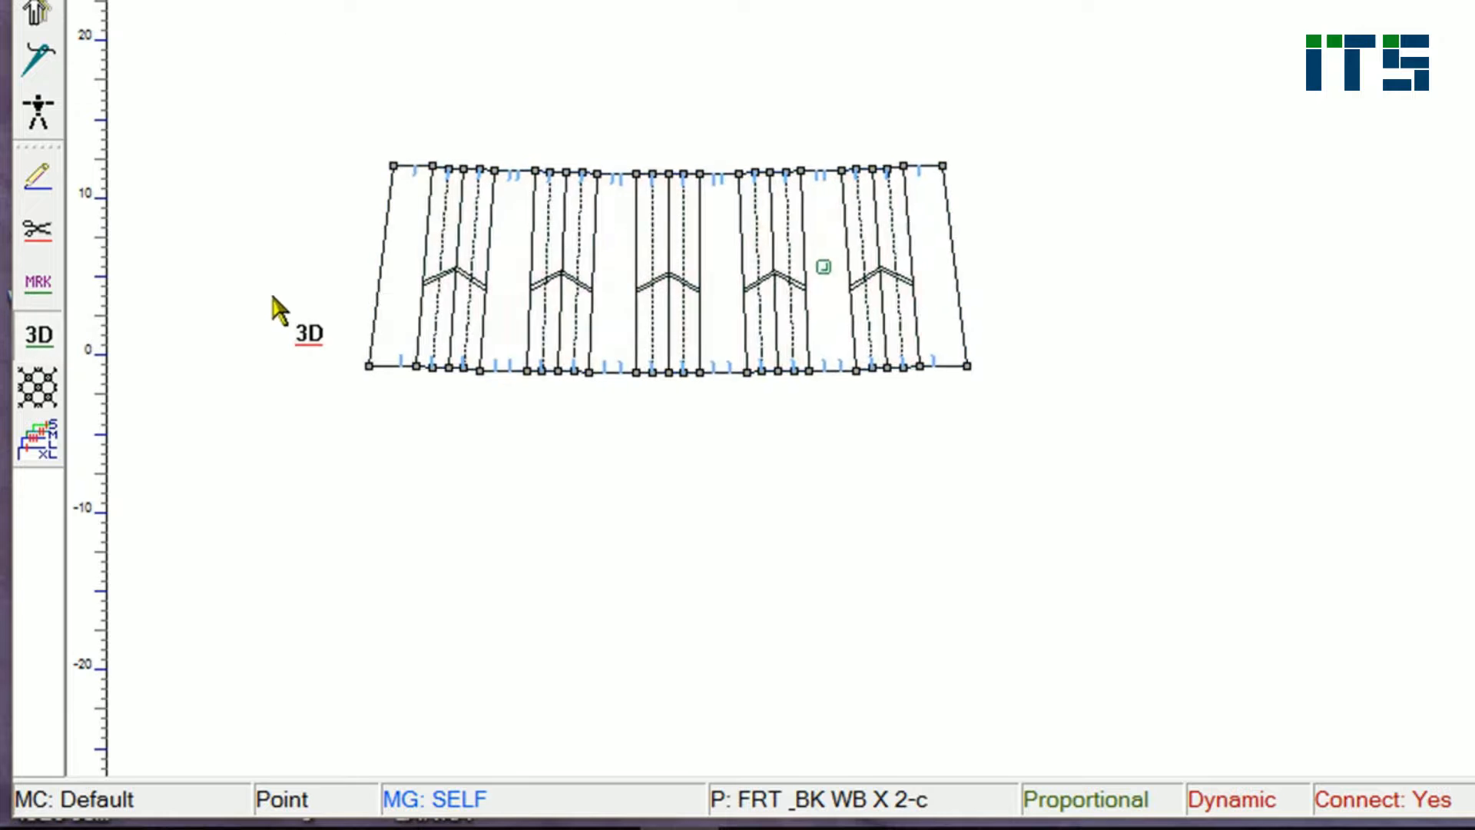
scroll(129, 583, "up", 5)
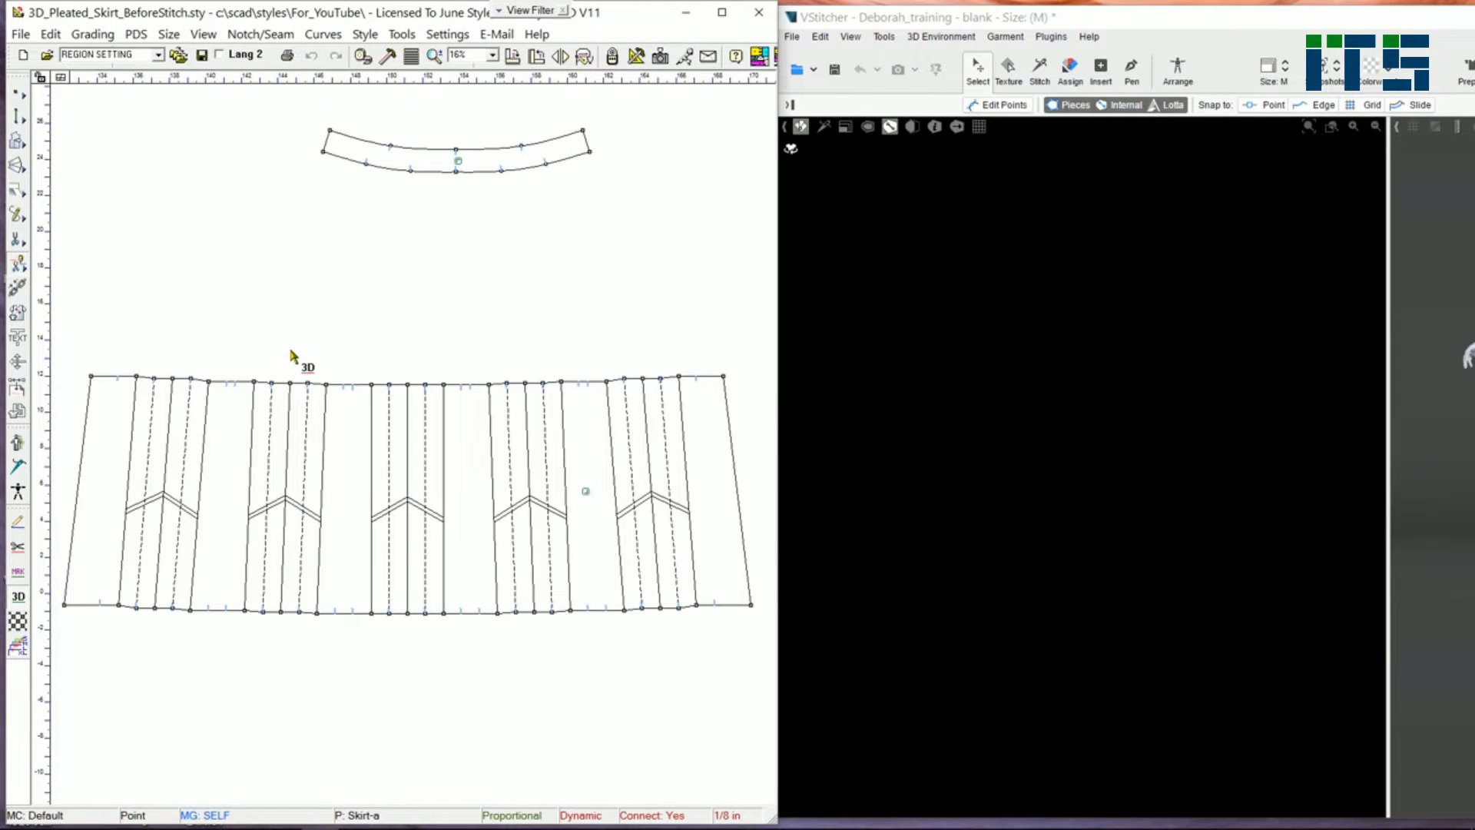
scroll(204, 402, "up", 2)
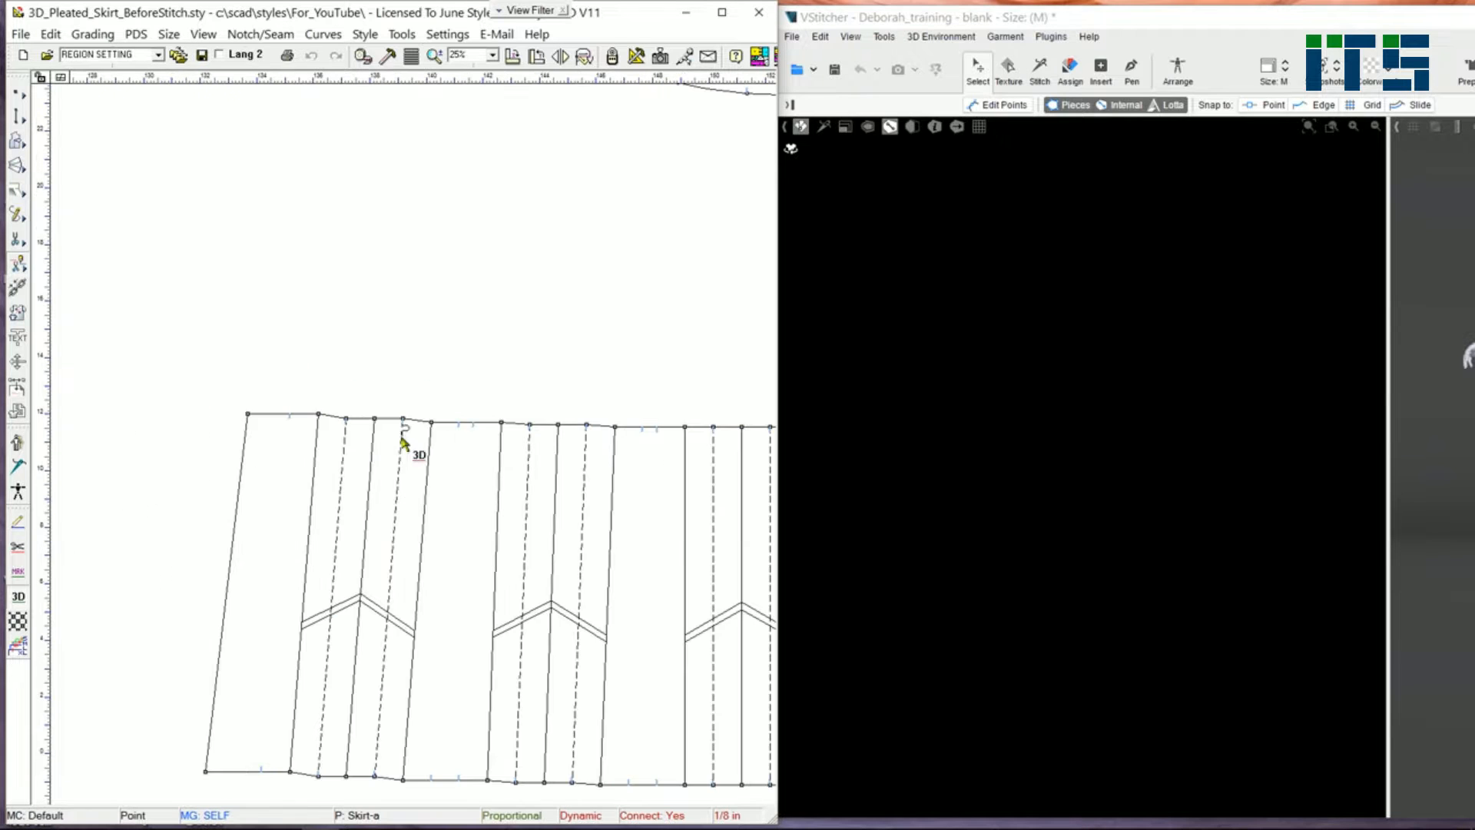
left_click(369, 489)
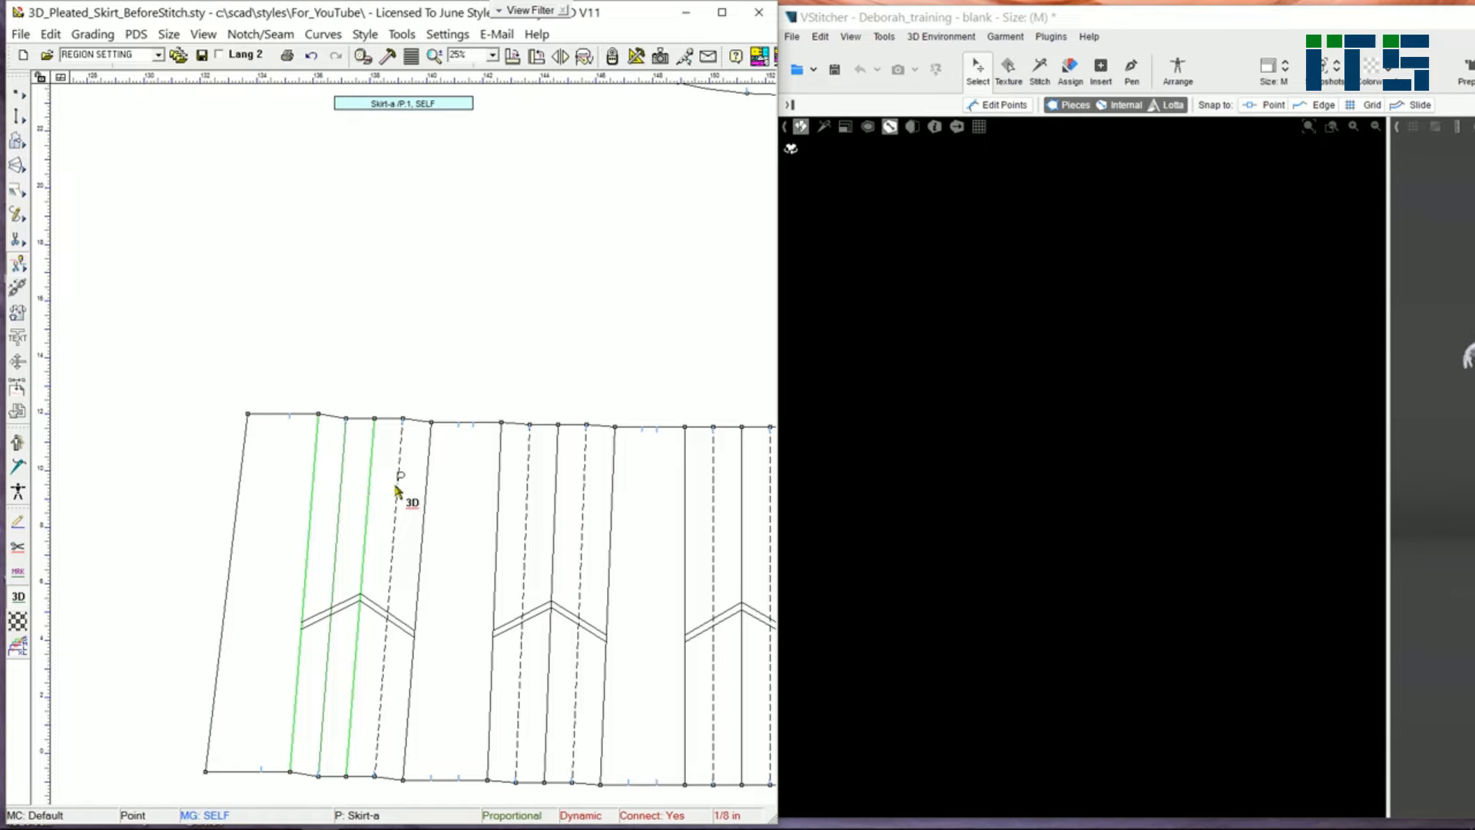
left_click(411, 502)
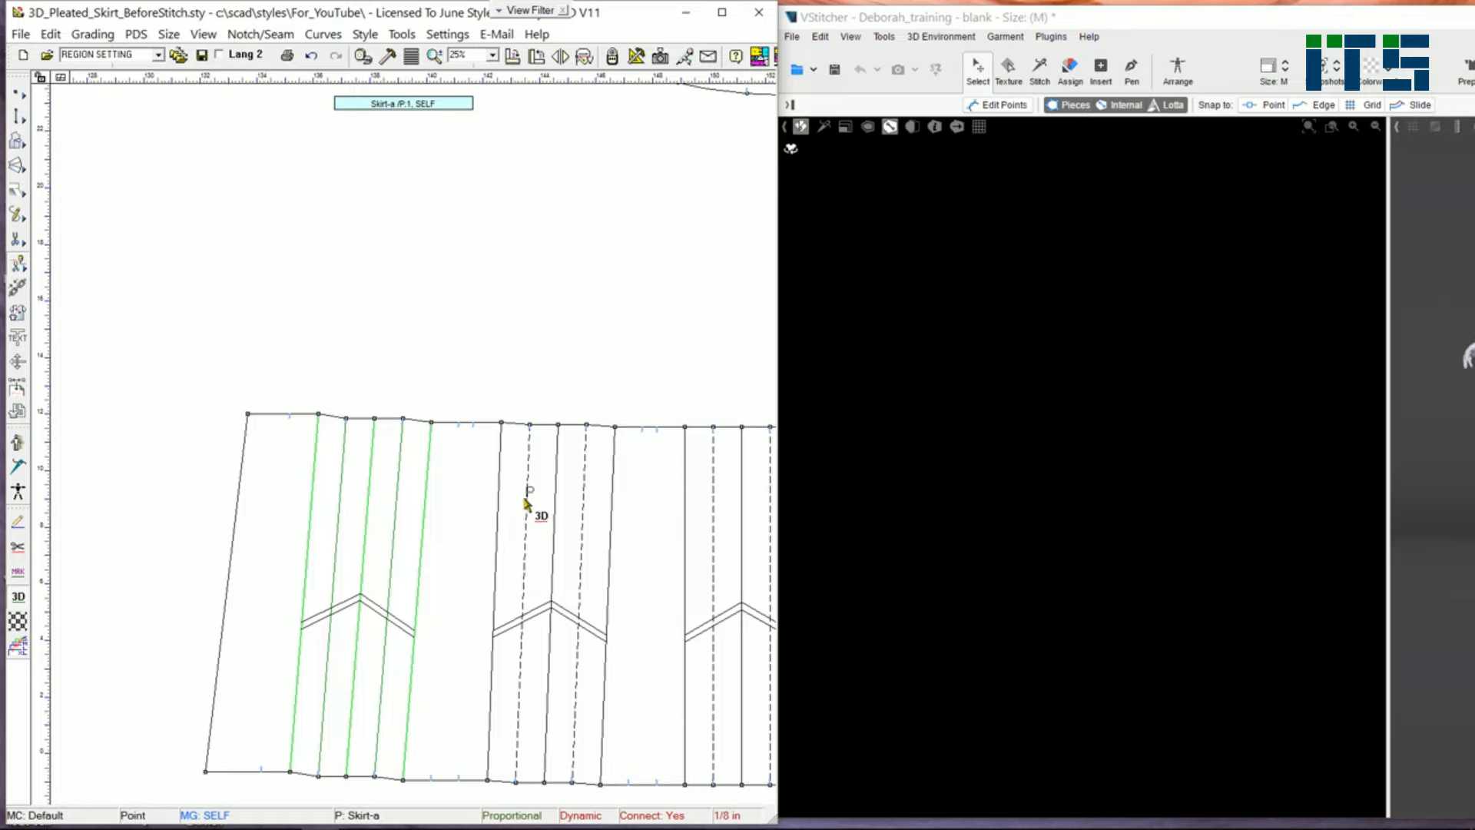
left_click(542, 519)
left_click(590, 528)
middle_click_drag(650, 535, 336, 529)
left_click(443, 528)
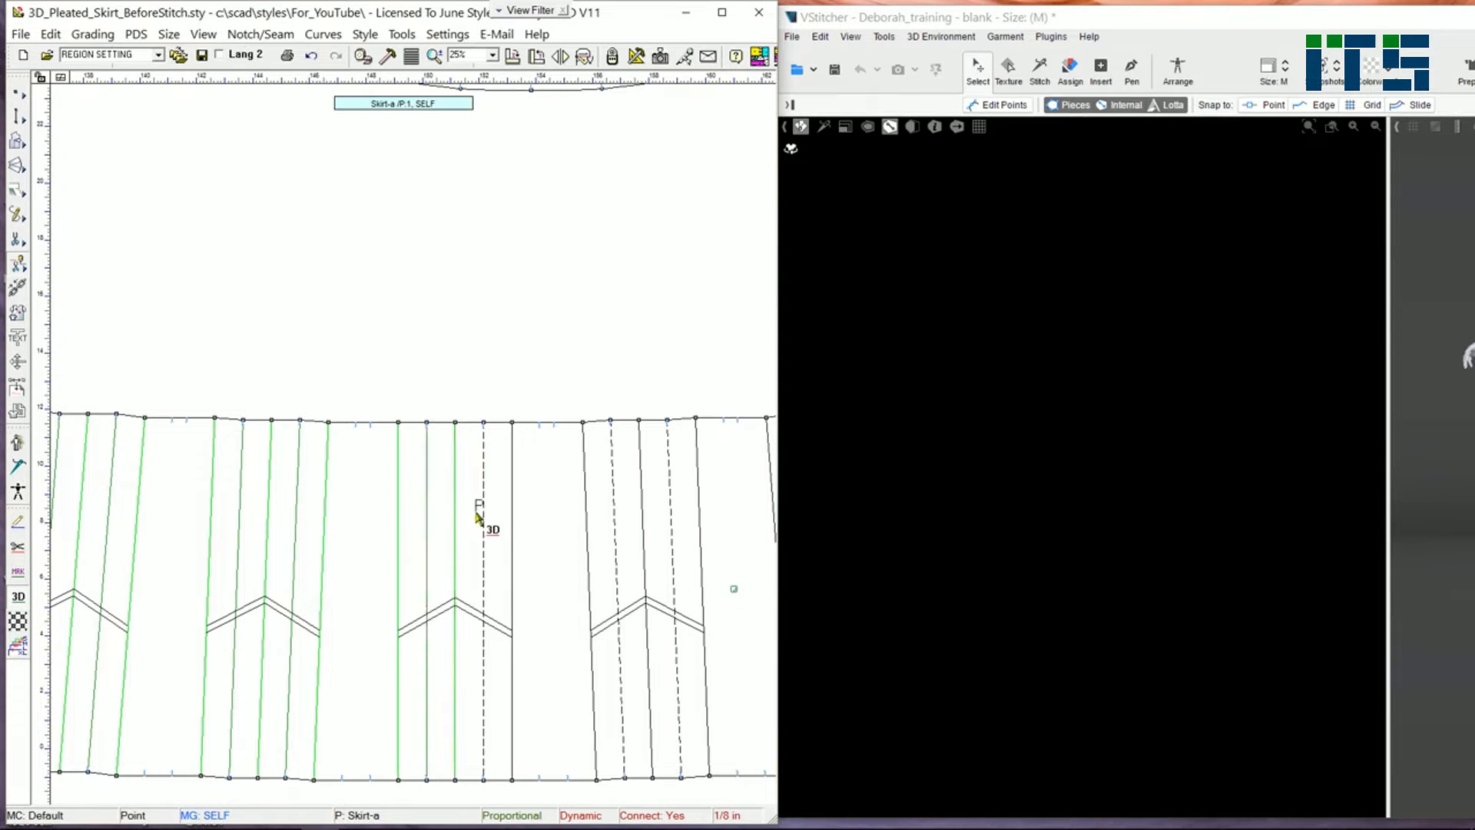
Step: Mark the remaining pleat fold lines across the skirt panel as stitch lines
left_click(490, 536)
left_click(645, 538)
left_click(695, 564)
middle_click_drag(697, 566, 382, 560)
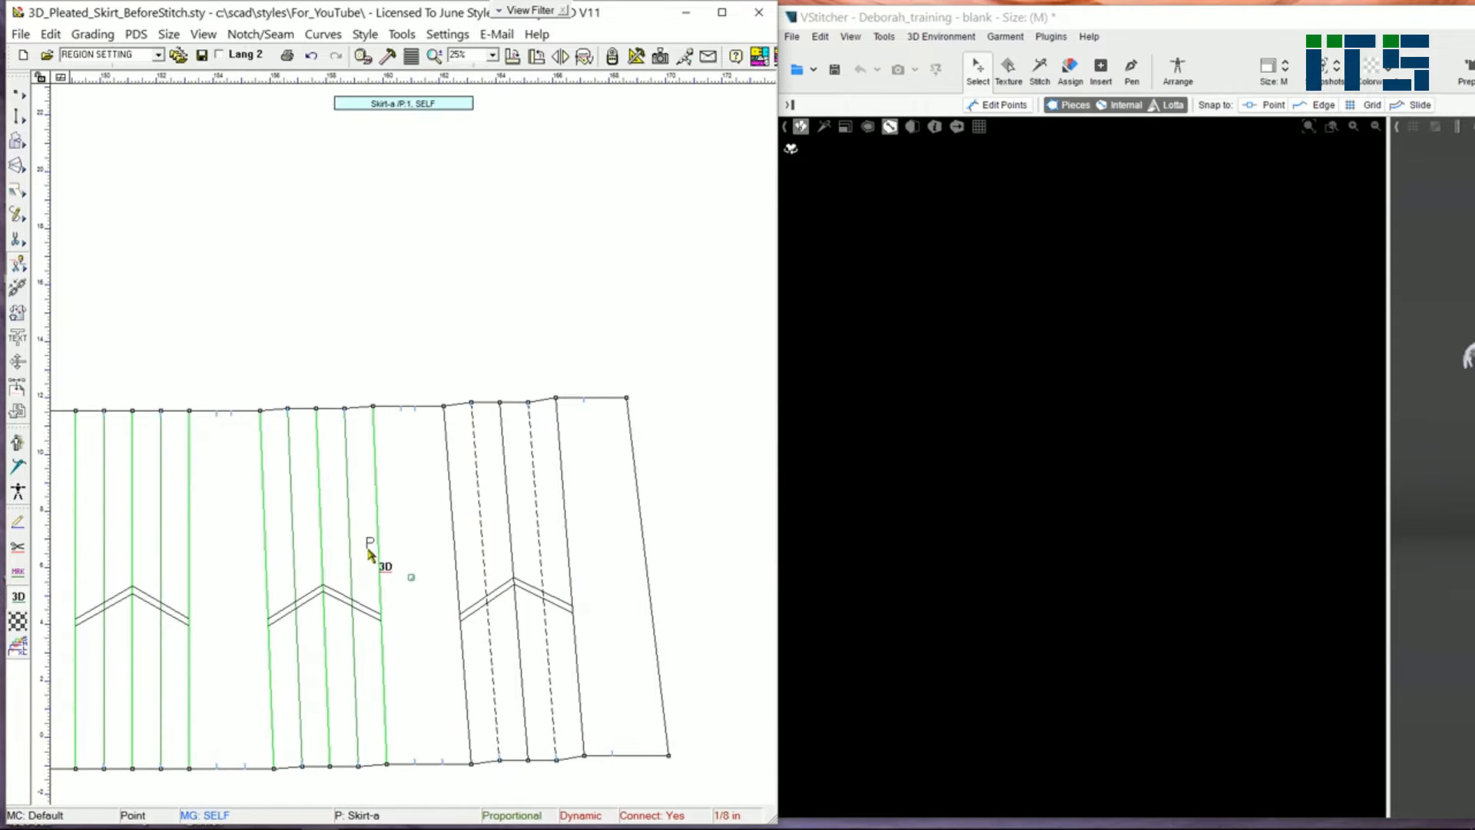
left_click(538, 515)
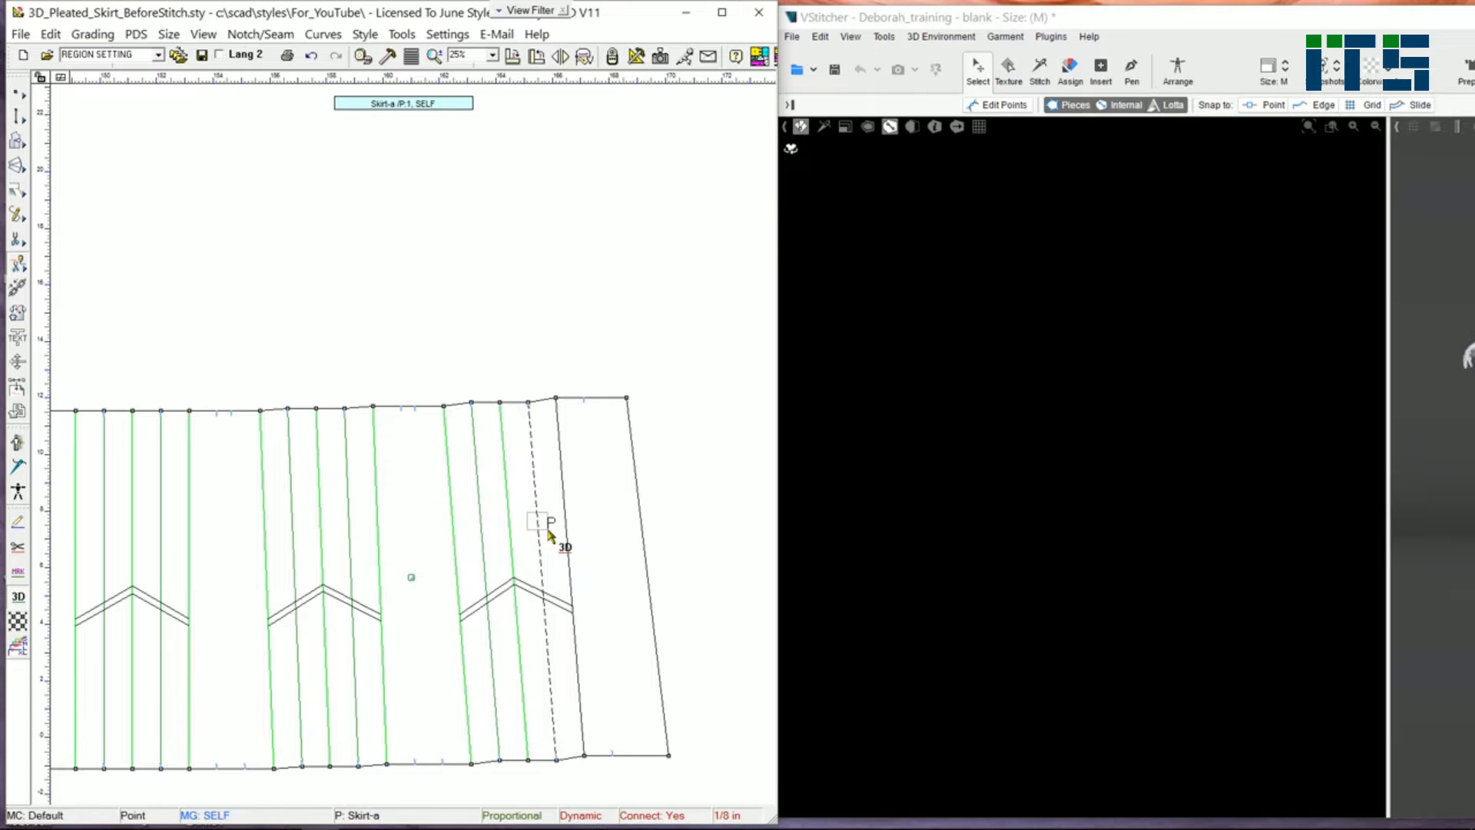
left_click(557, 528)
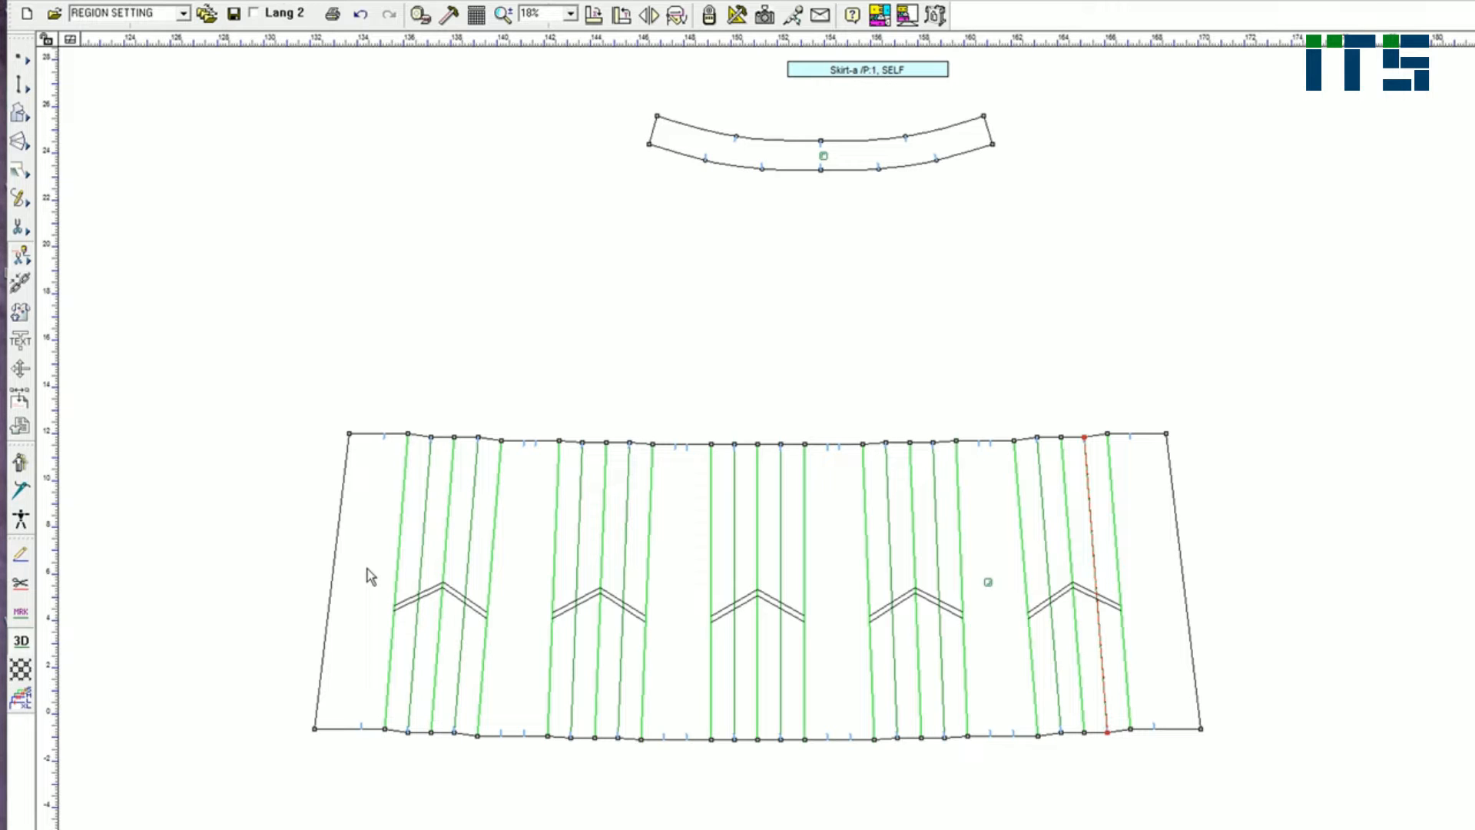
Step: Open the internal line properties of a pleat line and enable Reverse Fold on two pleat lines
right_click(420, 513)
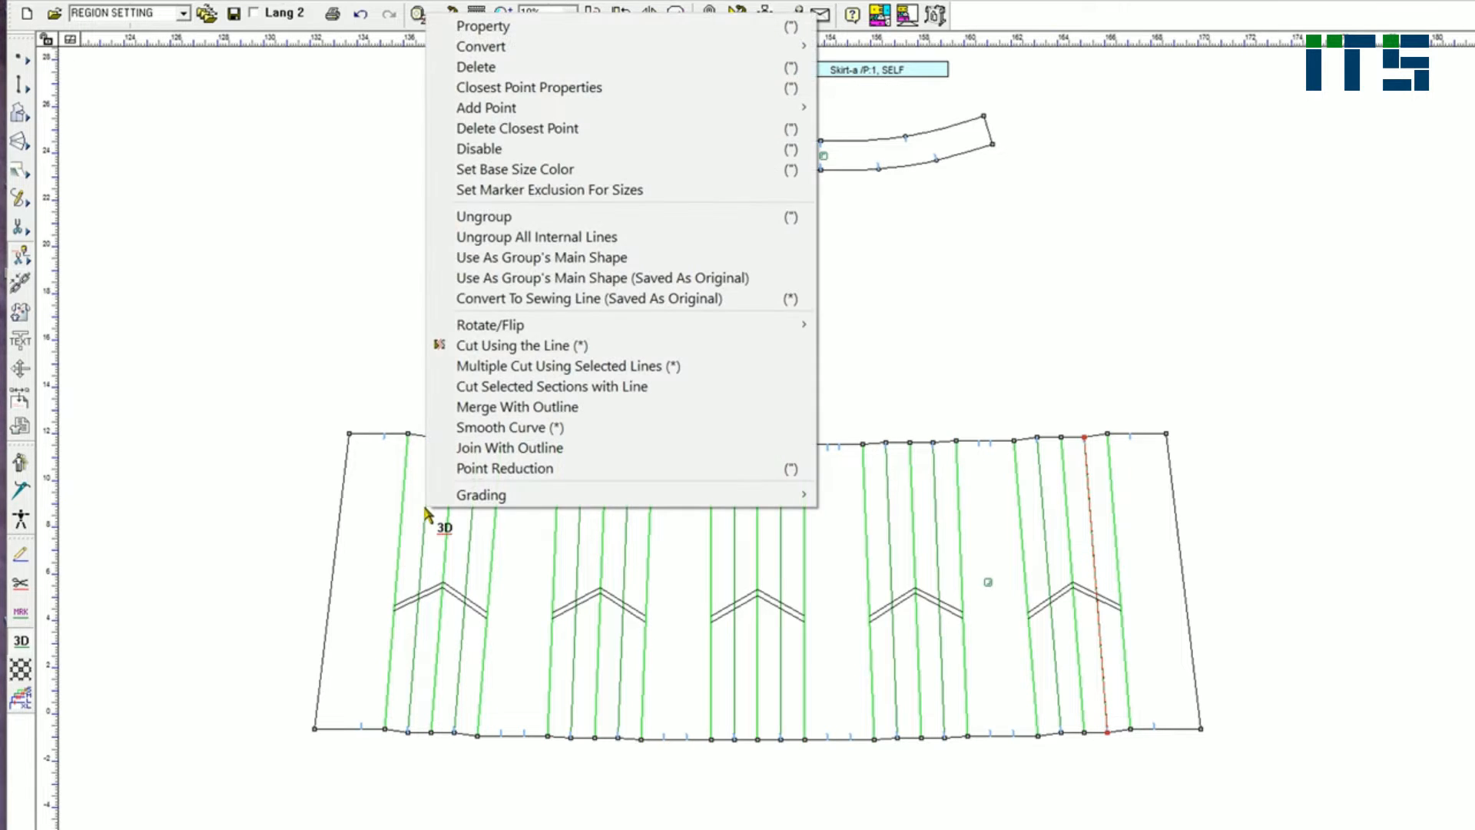
left_click(538, 31)
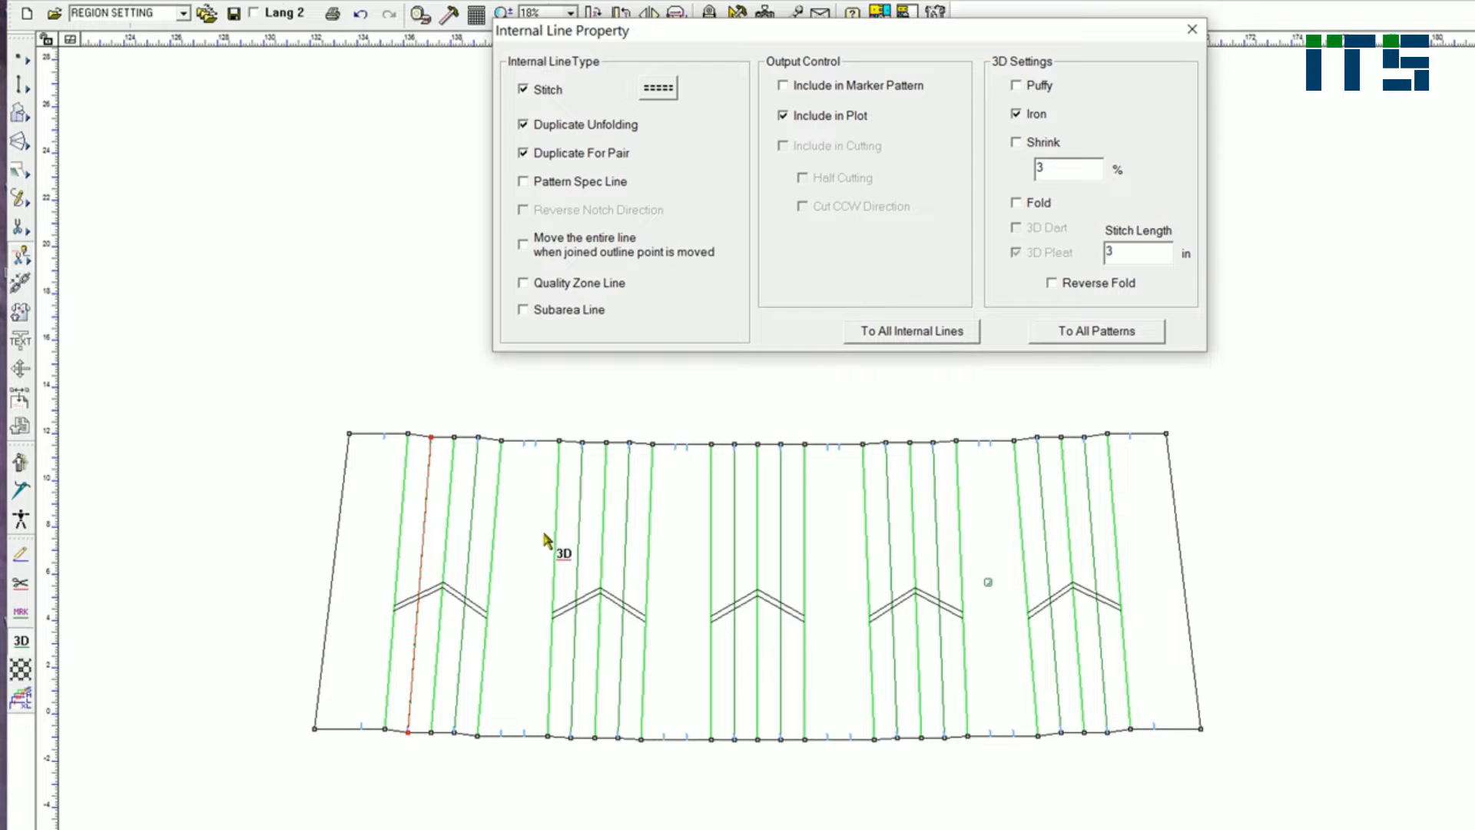
left_click(472, 545)
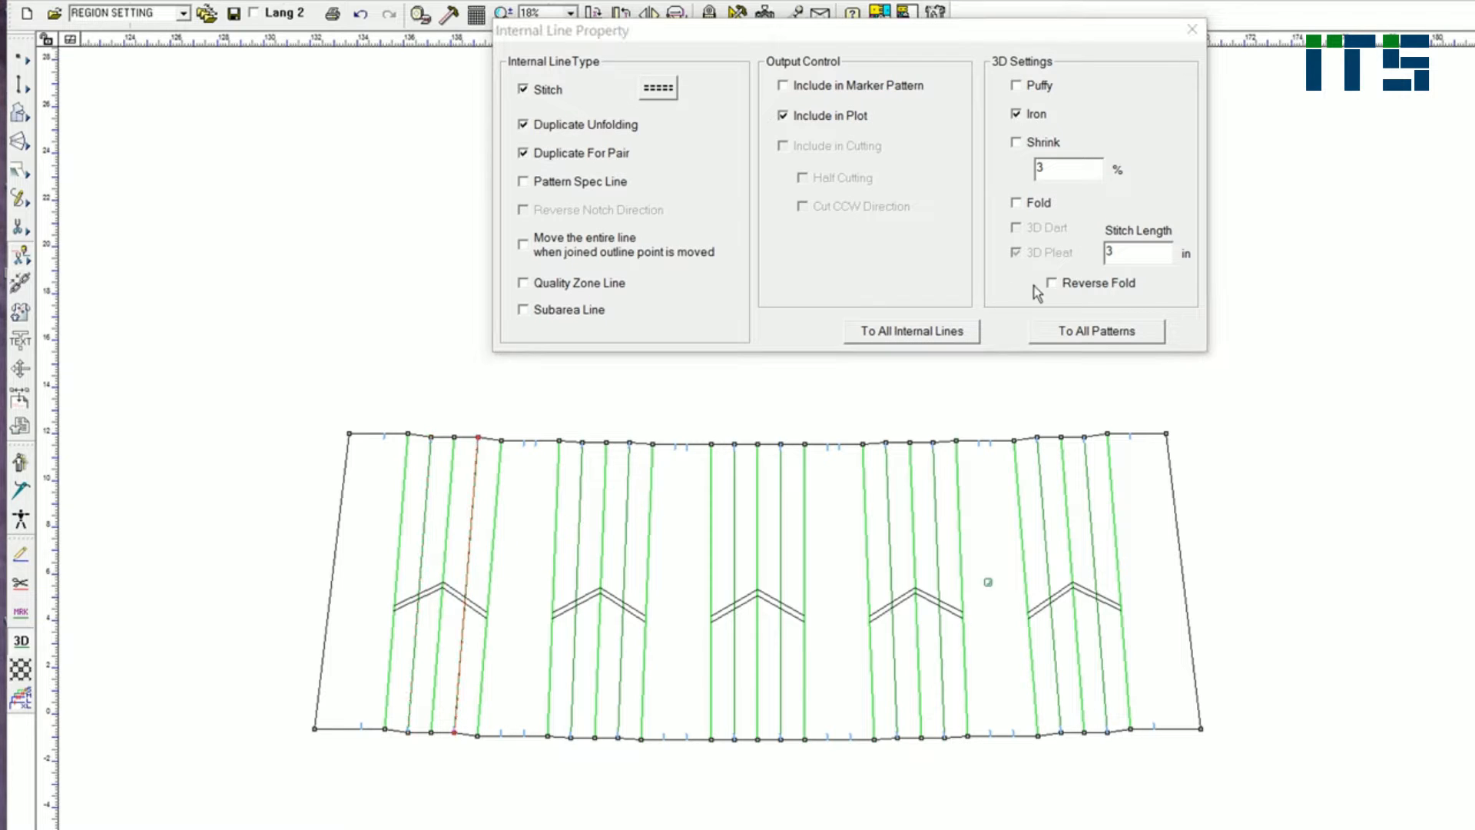
left_click(1054, 283)
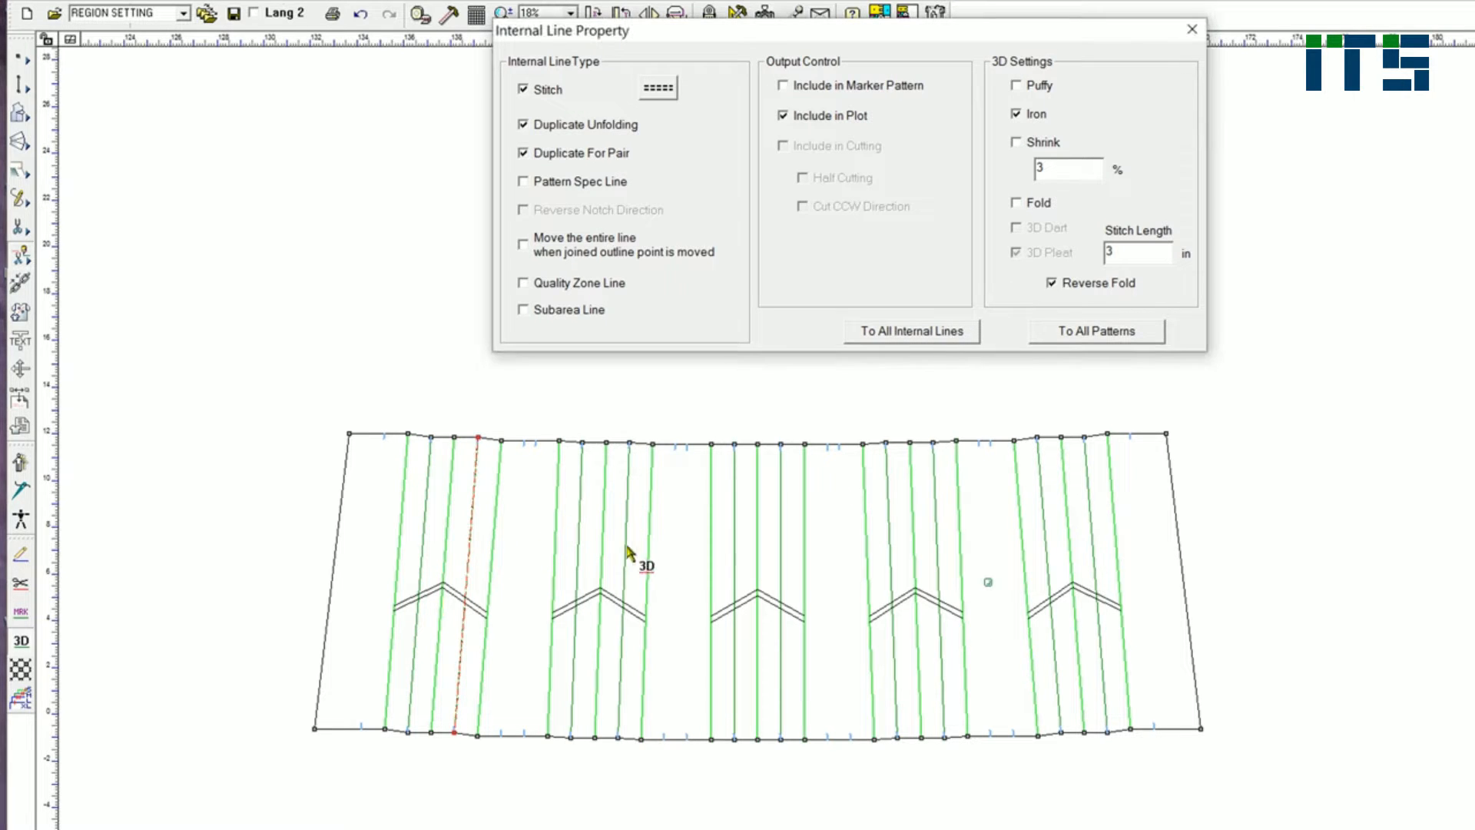
left_click(581, 547)
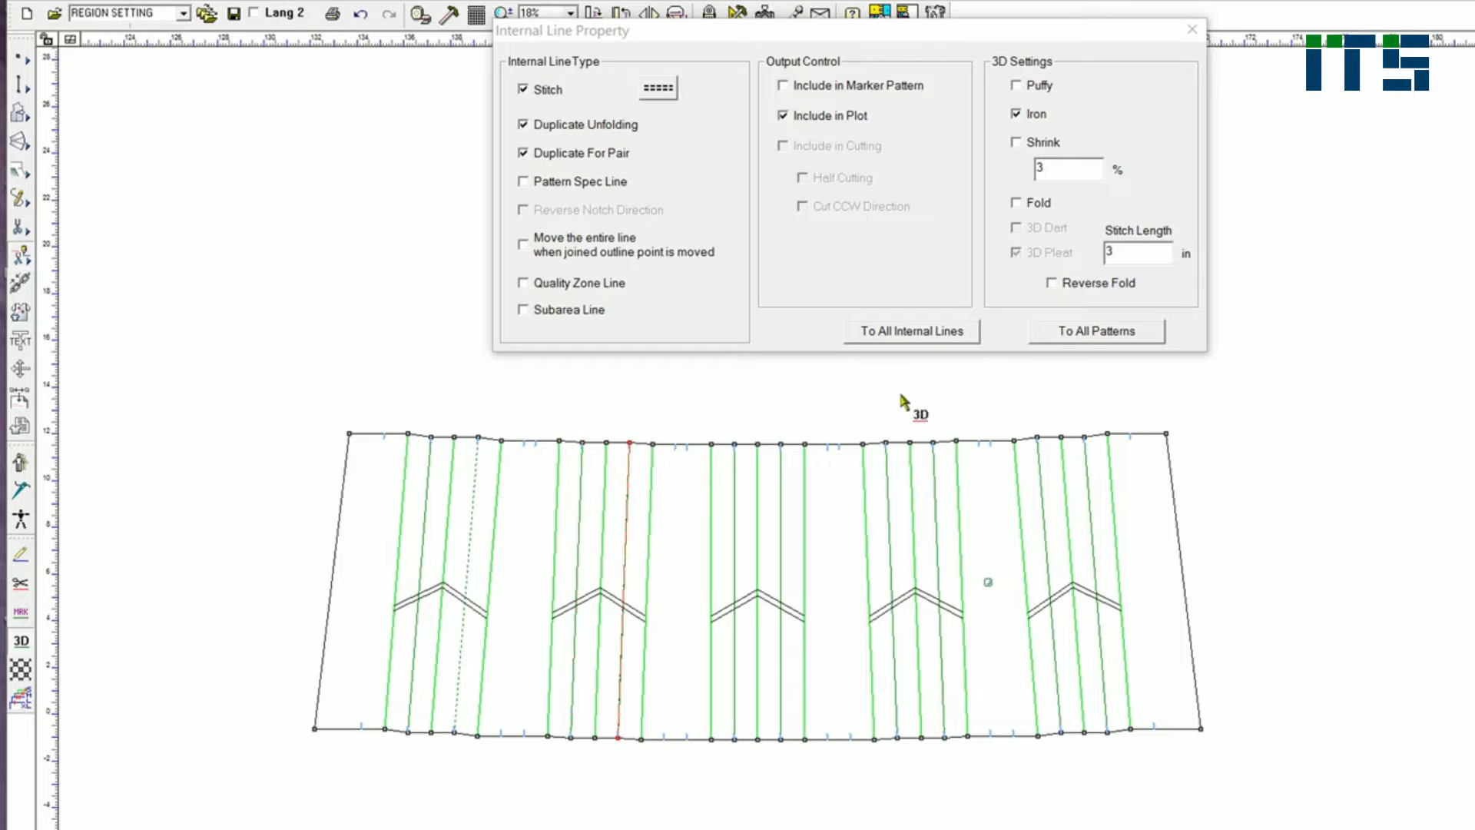
left_click(1053, 284)
Step: Enable Reverse Fold on three more pleat lines across the skirt panel
left_click(781, 517)
left_click(1054, 284)
left_click(956, 580)
left_click(1052, 284)
left_click(1092, 497)
left_click(1053, 284)
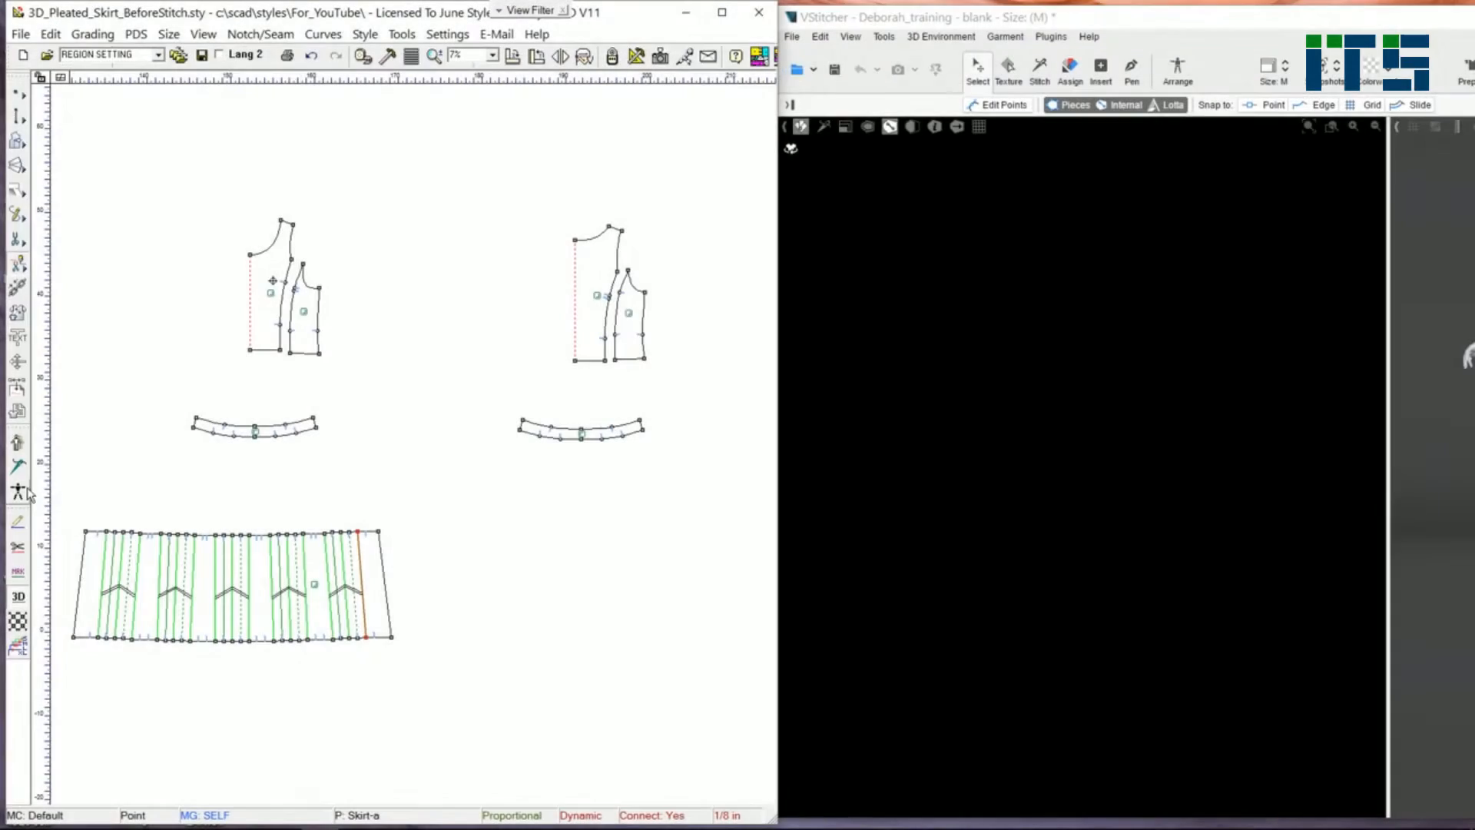
Step: Switch to the stitch tool and start sewing the shoulder and side seams of the bodice pieces
left_click(17, 468)
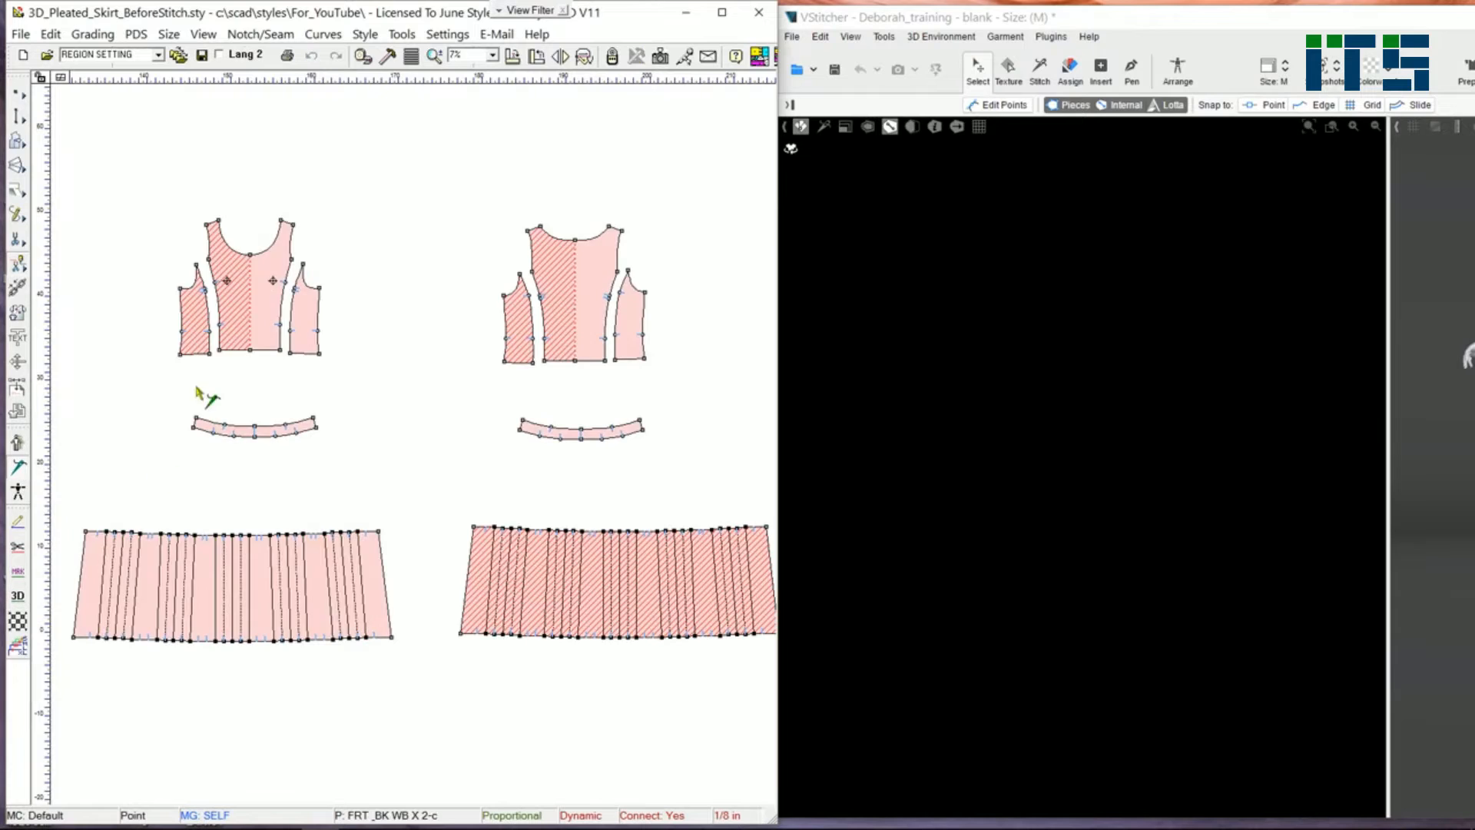
scroll(217, 360, "up", 1)
scroll(413, 339, "up", 1)
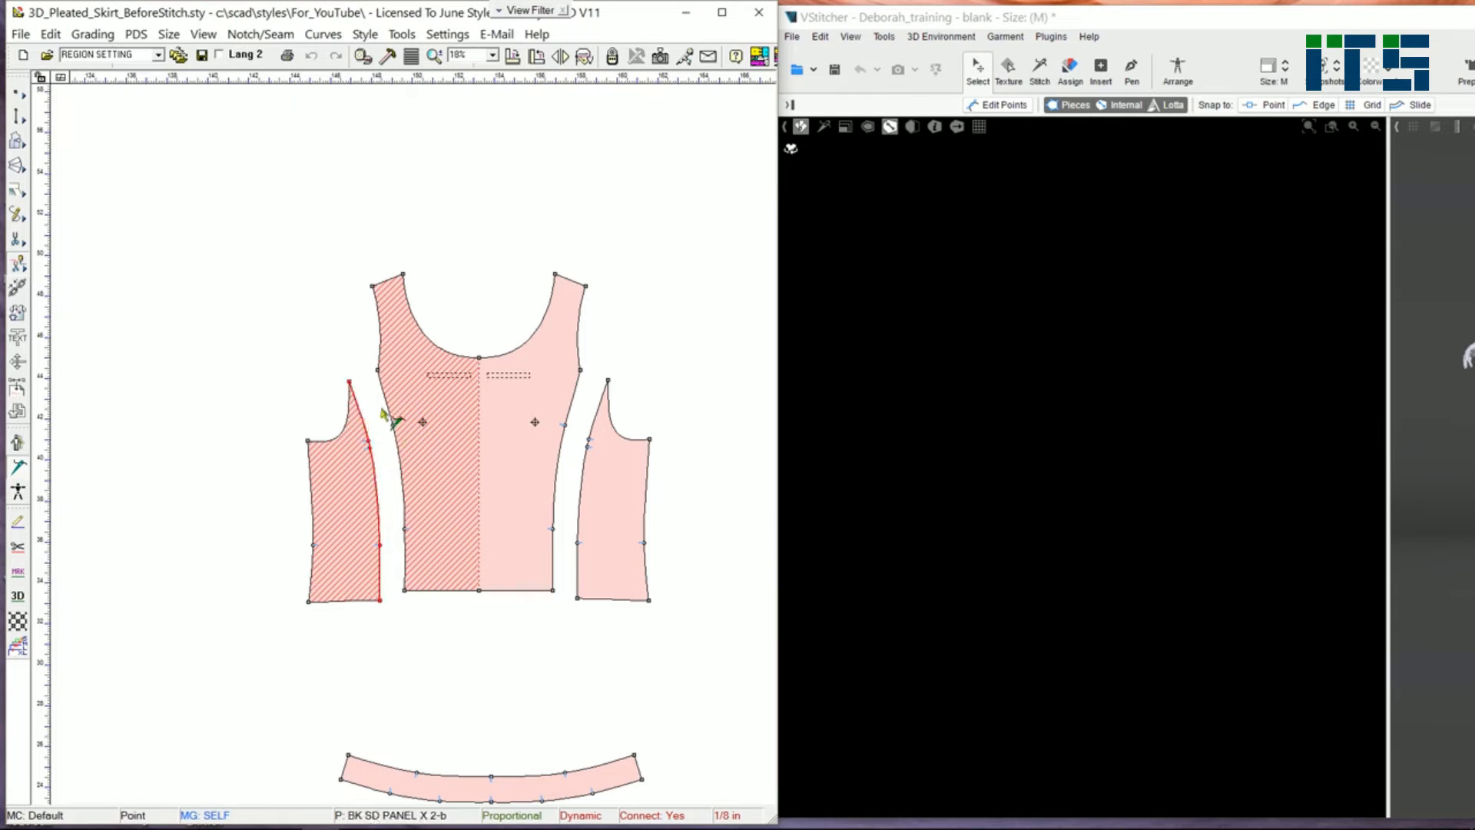
scroll(395, 465, "down", 1)
left_click(269, 392)
left_click(652, 406)
left_click(728, 377)
Step: Sew the remaining shoulder and side seams between the front and back bodice pieces
scroll(707, 457, "down", 1)
middle_click_drag(519, 351, 400, 371)
left_click(252, 304)
left_click(586, 313)
Step: Stitch the front bodice hem edges to the top edge of the front waistband
left_click(221, 477)
left_click(272, 483)
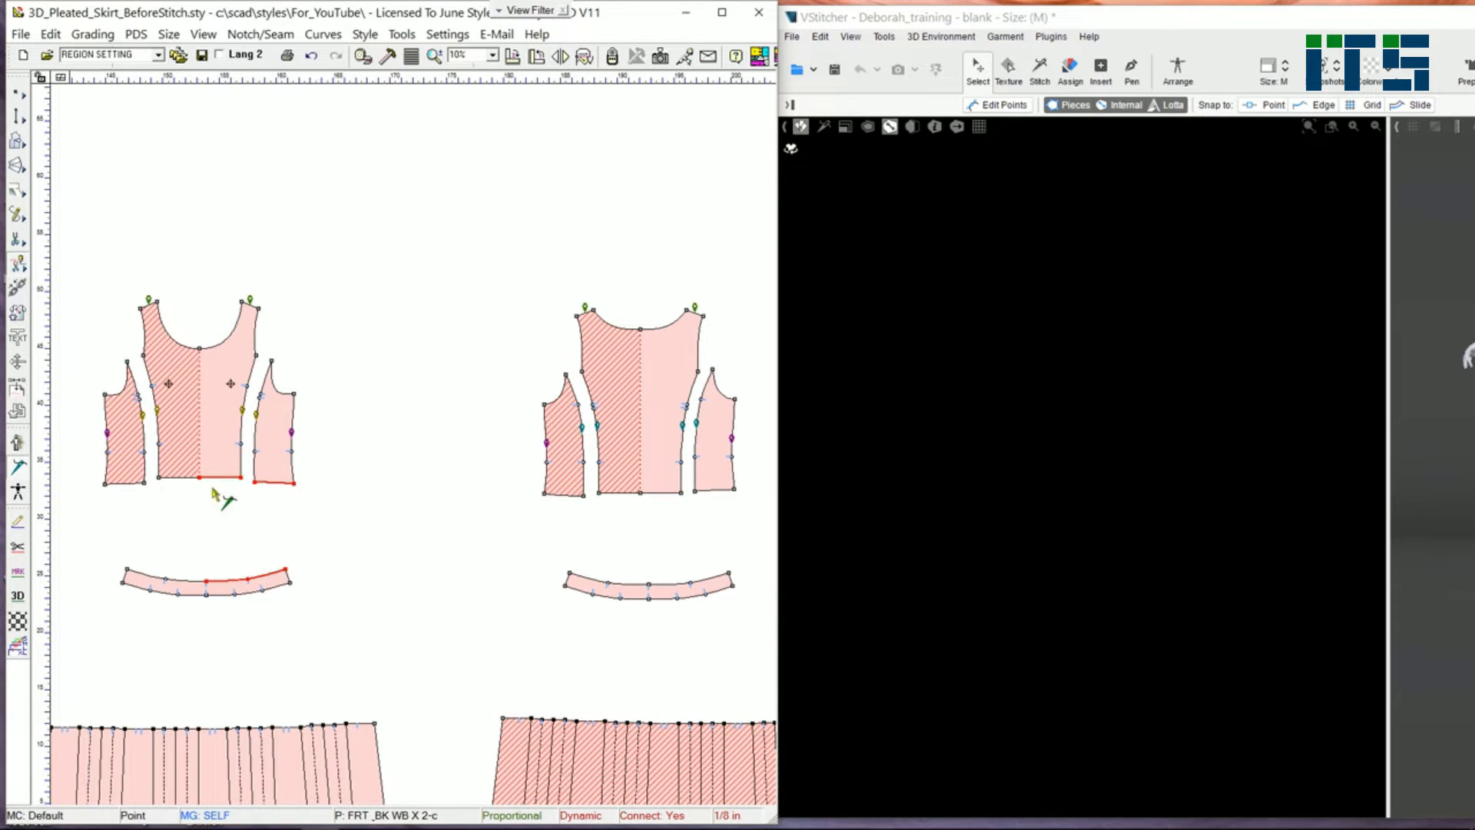
left_click(209, 577)
left_click(179, 478)
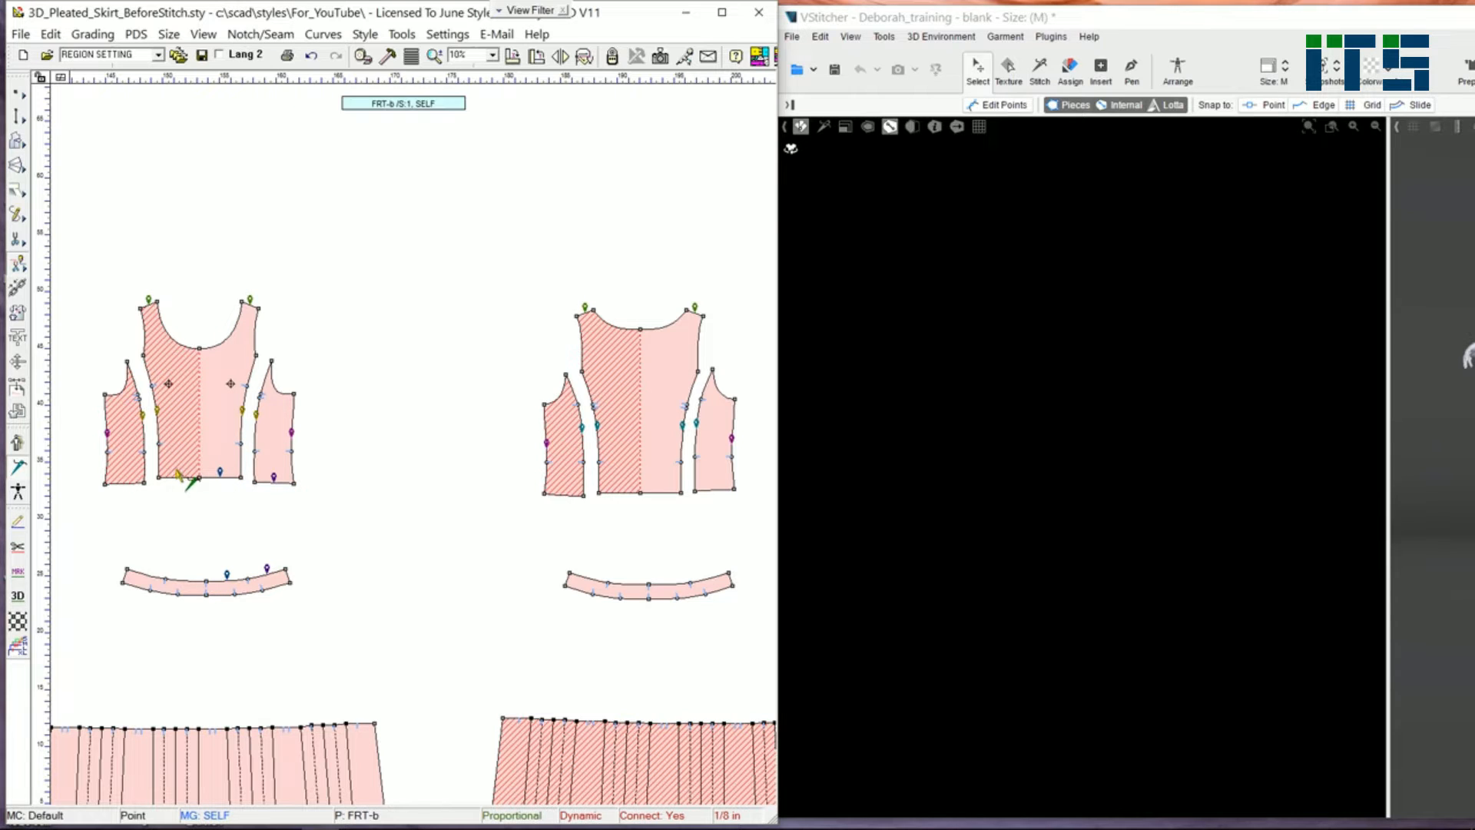
left_click(123, 483)
left_click(196, 559)
left_click(201, 479)
left_click(207, 578)
Step: Stitch the back bodice hem edges to the top edge of the back waistband
left_click(655, 488)
left_click(711, 489)
left_click(697, 570)
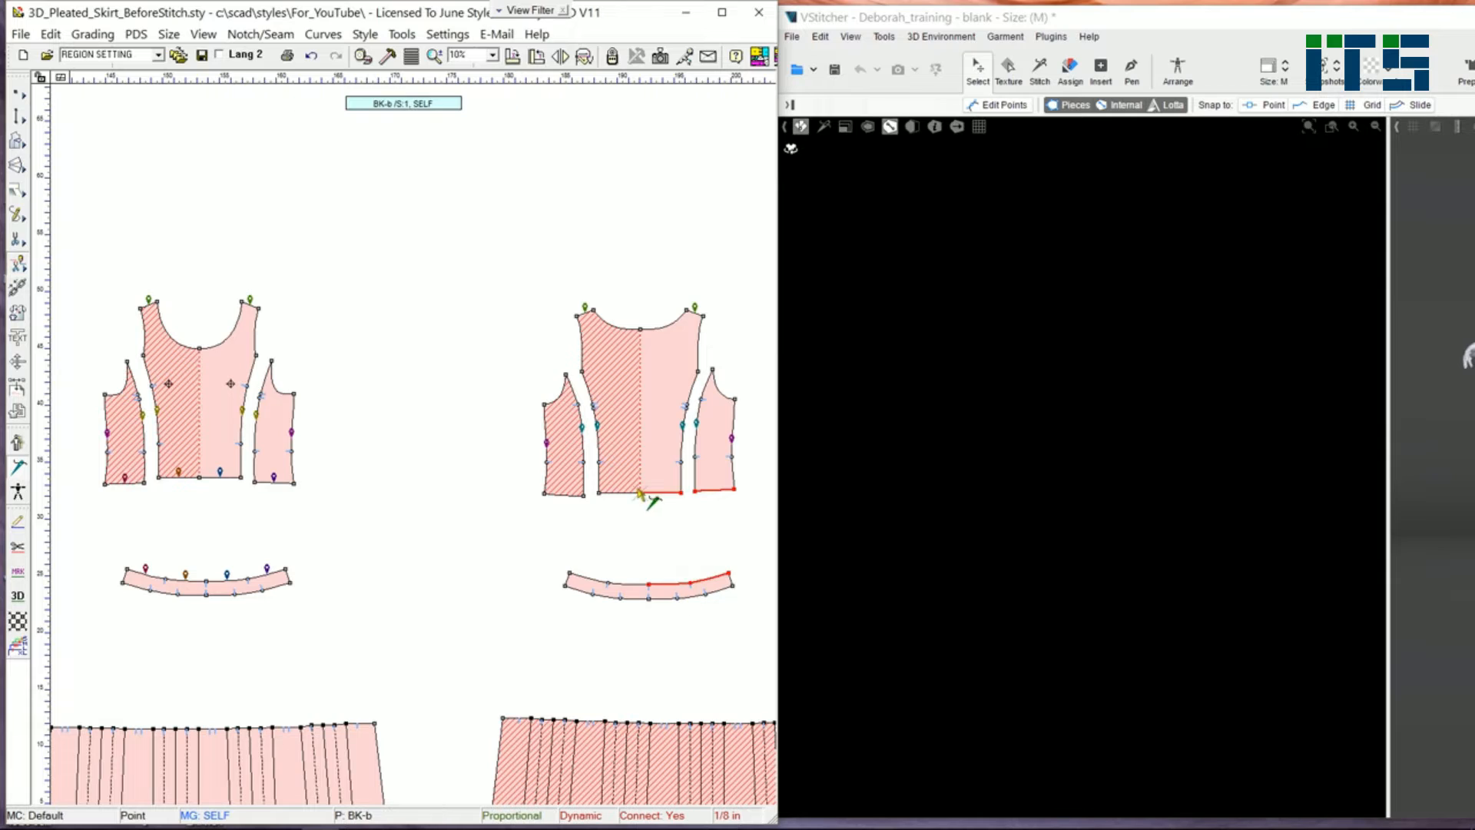
left_click(648, 582)
left_click(620, 495)
left_click(560, 497)
left_click(601, 584)
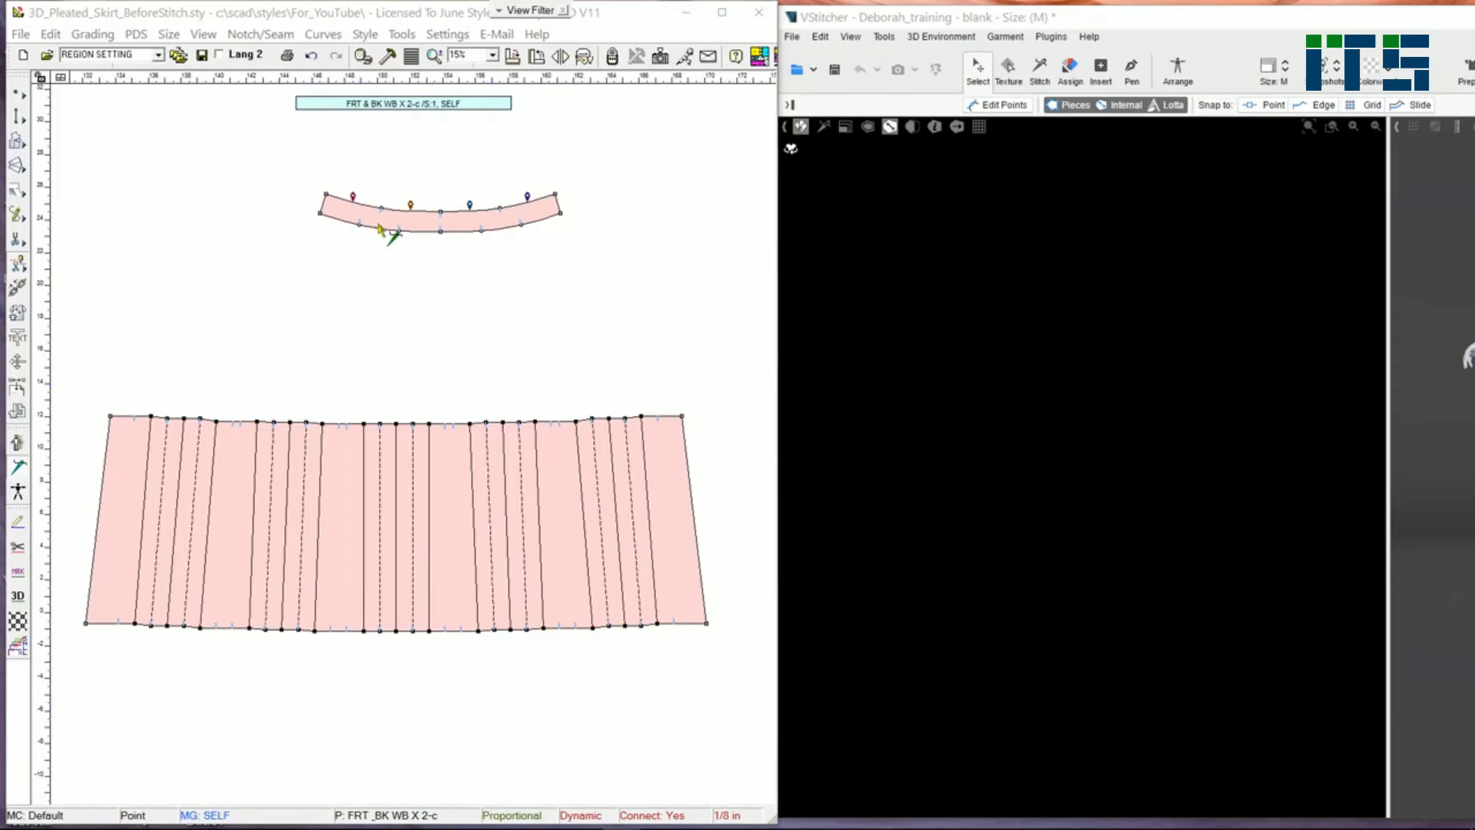
Step: Stitch the lower edge of the front waistband to the top edge of the front skirt
left_click(474, 230)
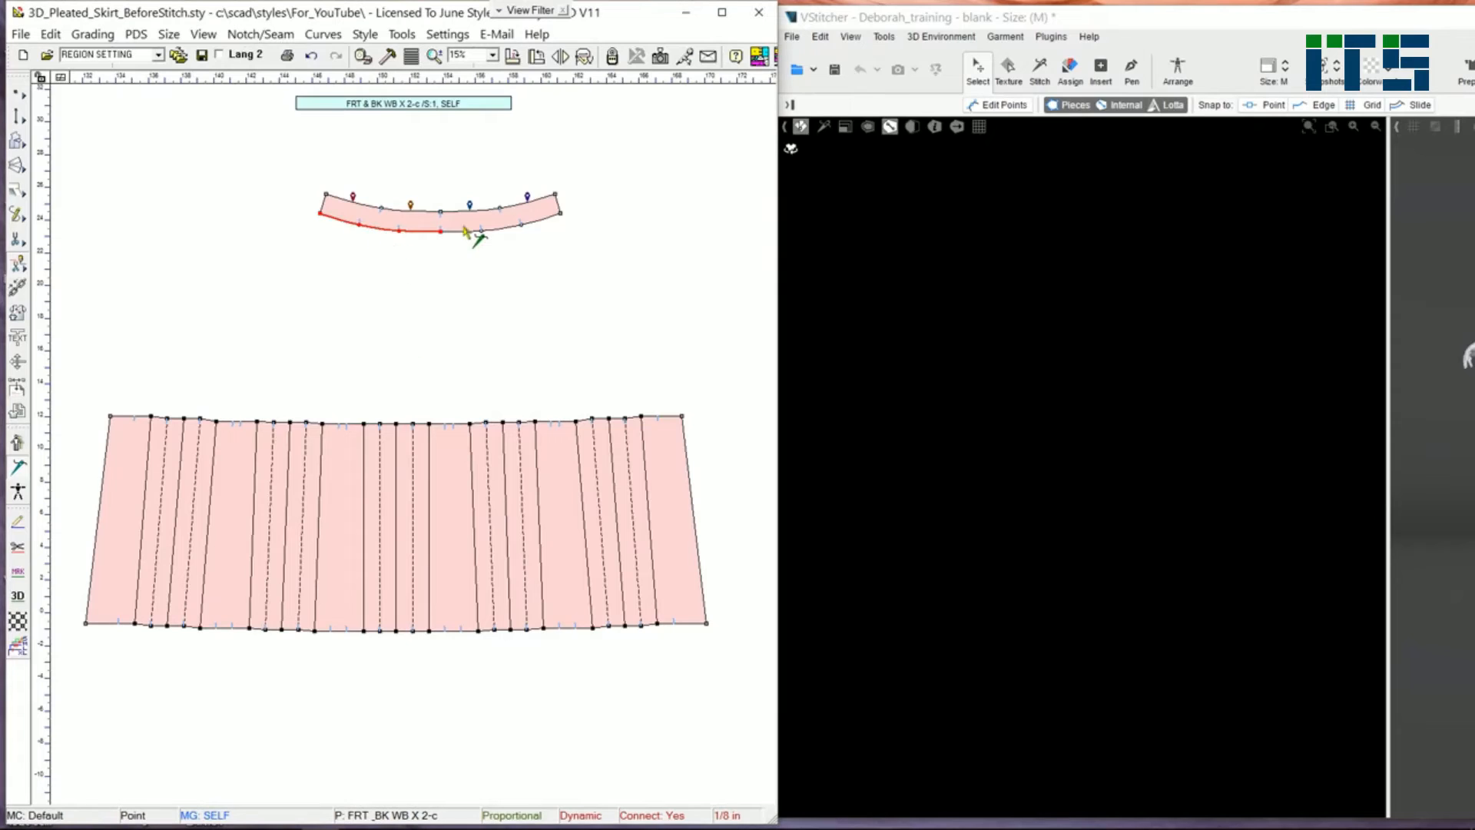
left_click(683, 417)
left_click(429, 477)
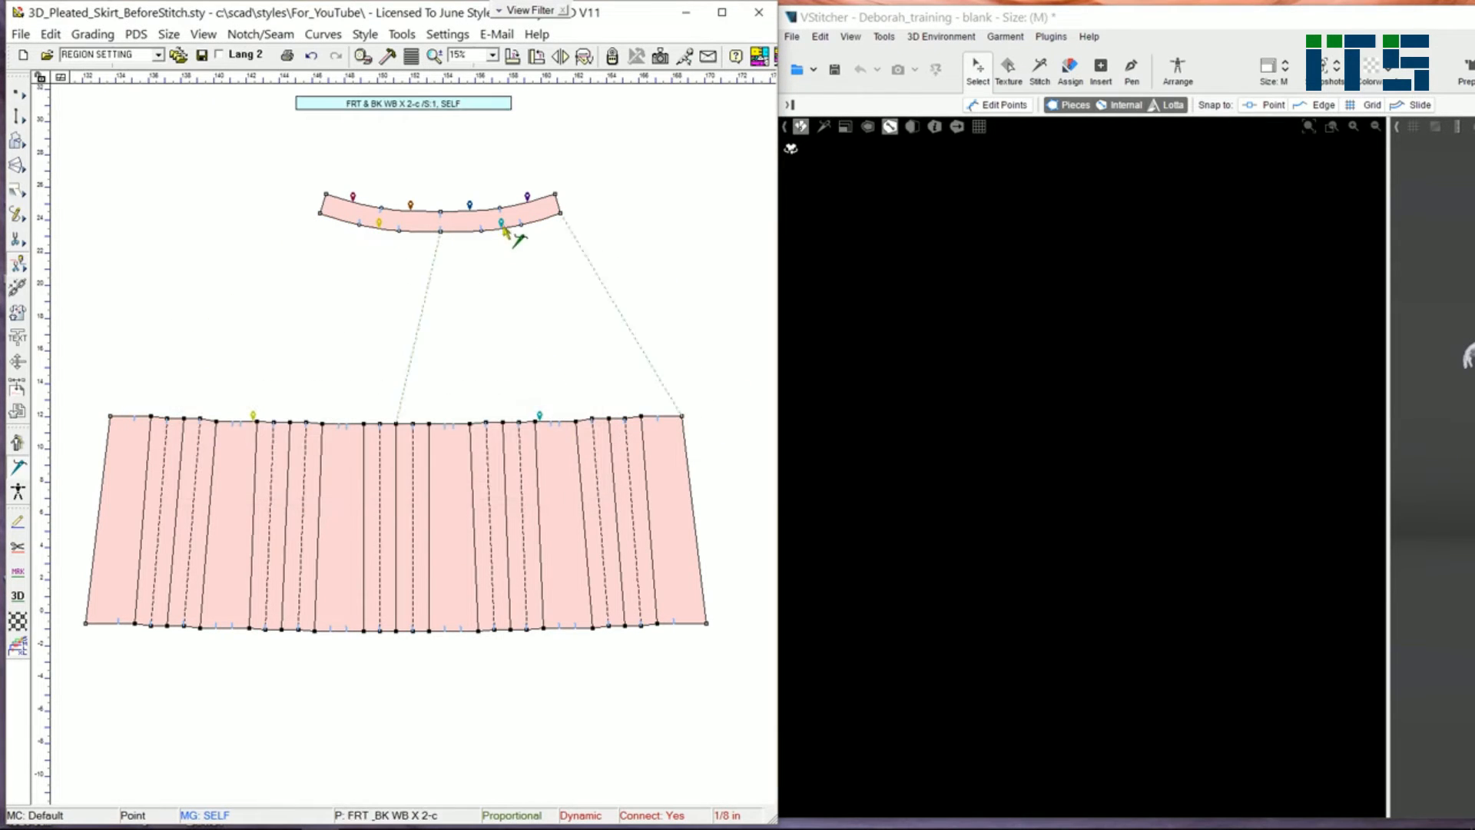
scroll(396, 435, "down", 2)
scroll(408, 438, "up", 3)
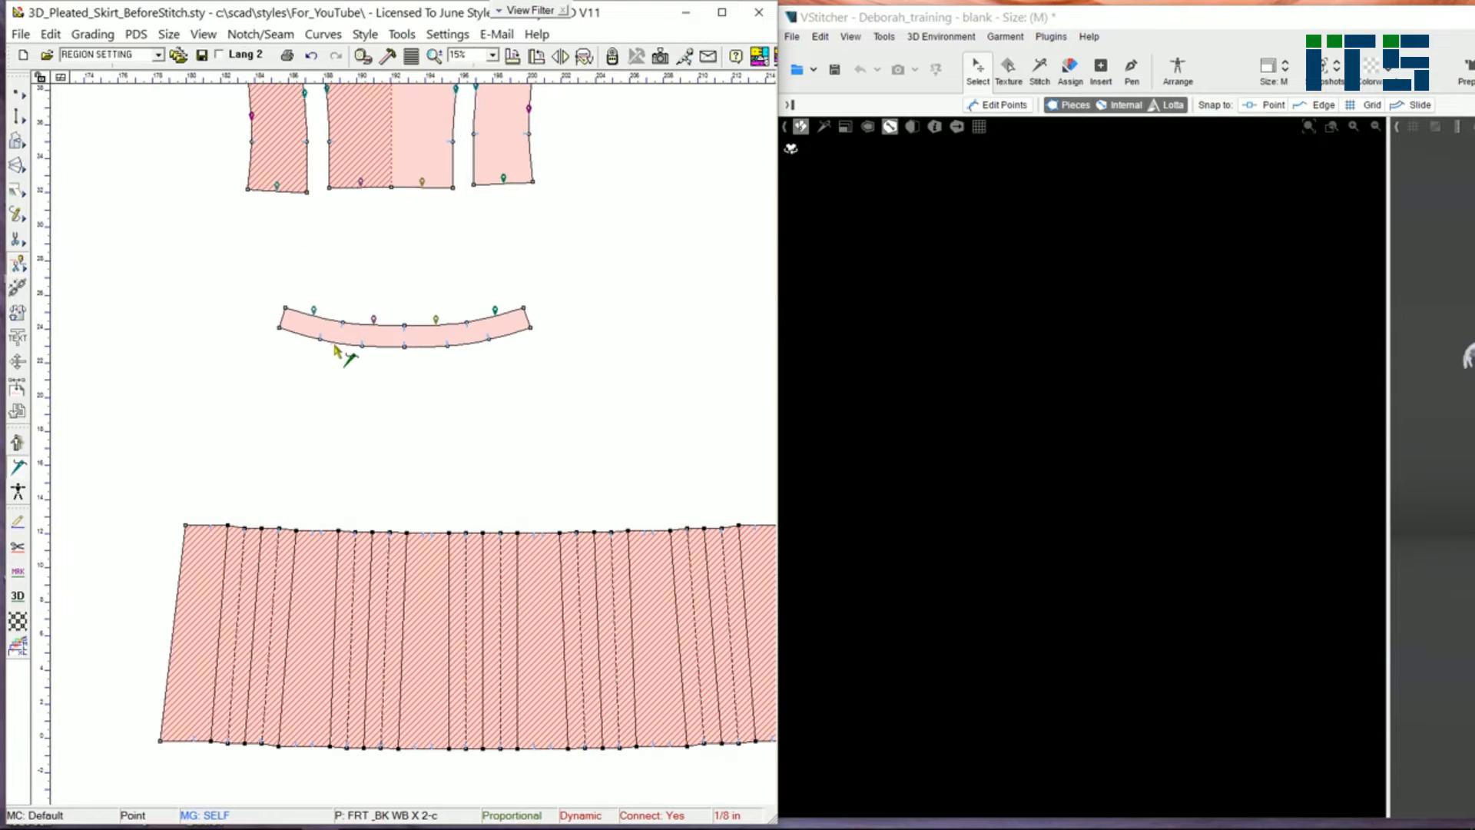
Step: Stitch the lower edge of the back waistband to the top edge of the back skirt
left_click(442, 346)
left_click(551, 528)
left_click(281, 330)
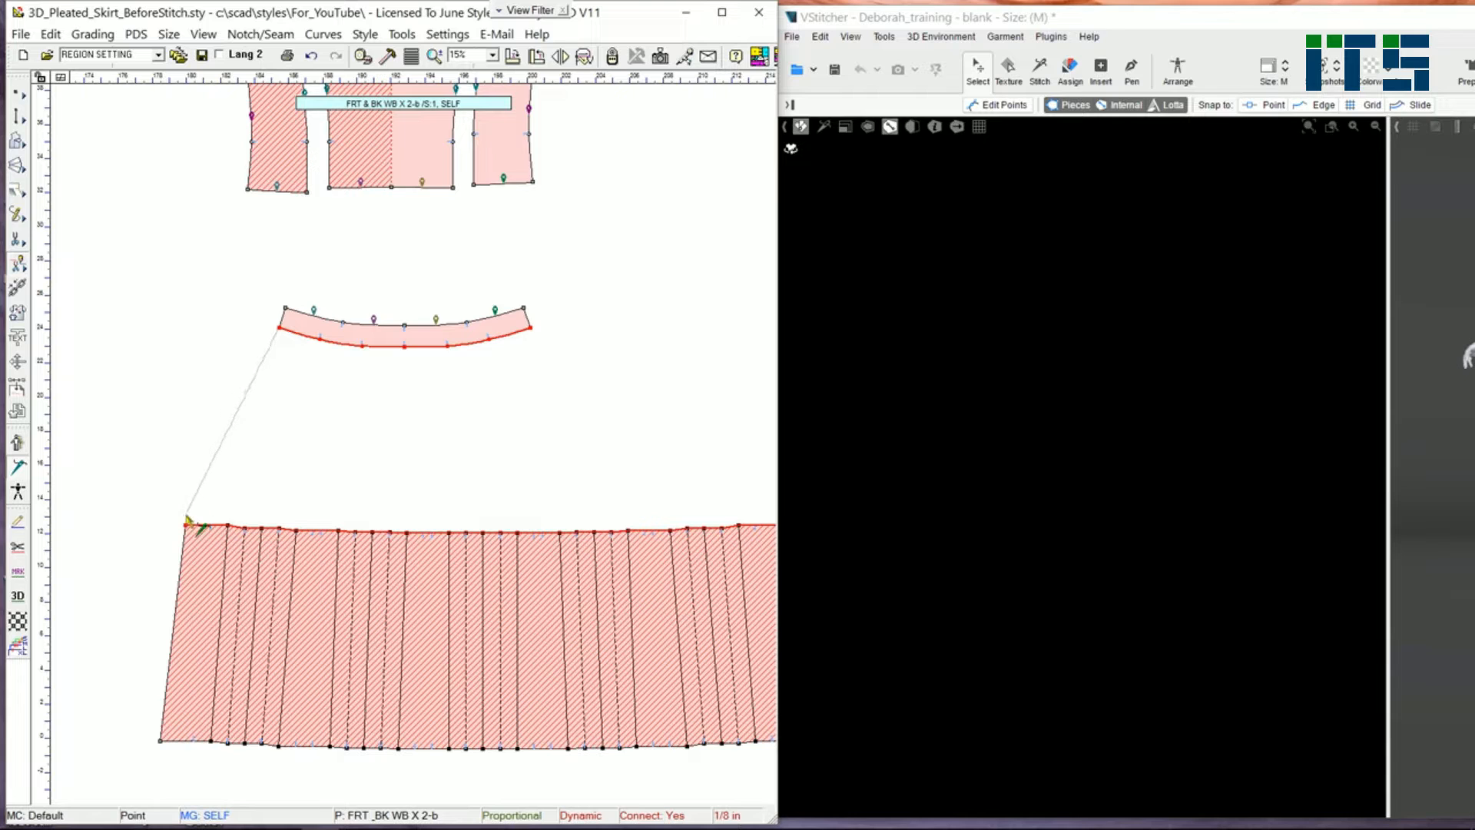
left_click(186, 527)
left_click(450, 470)
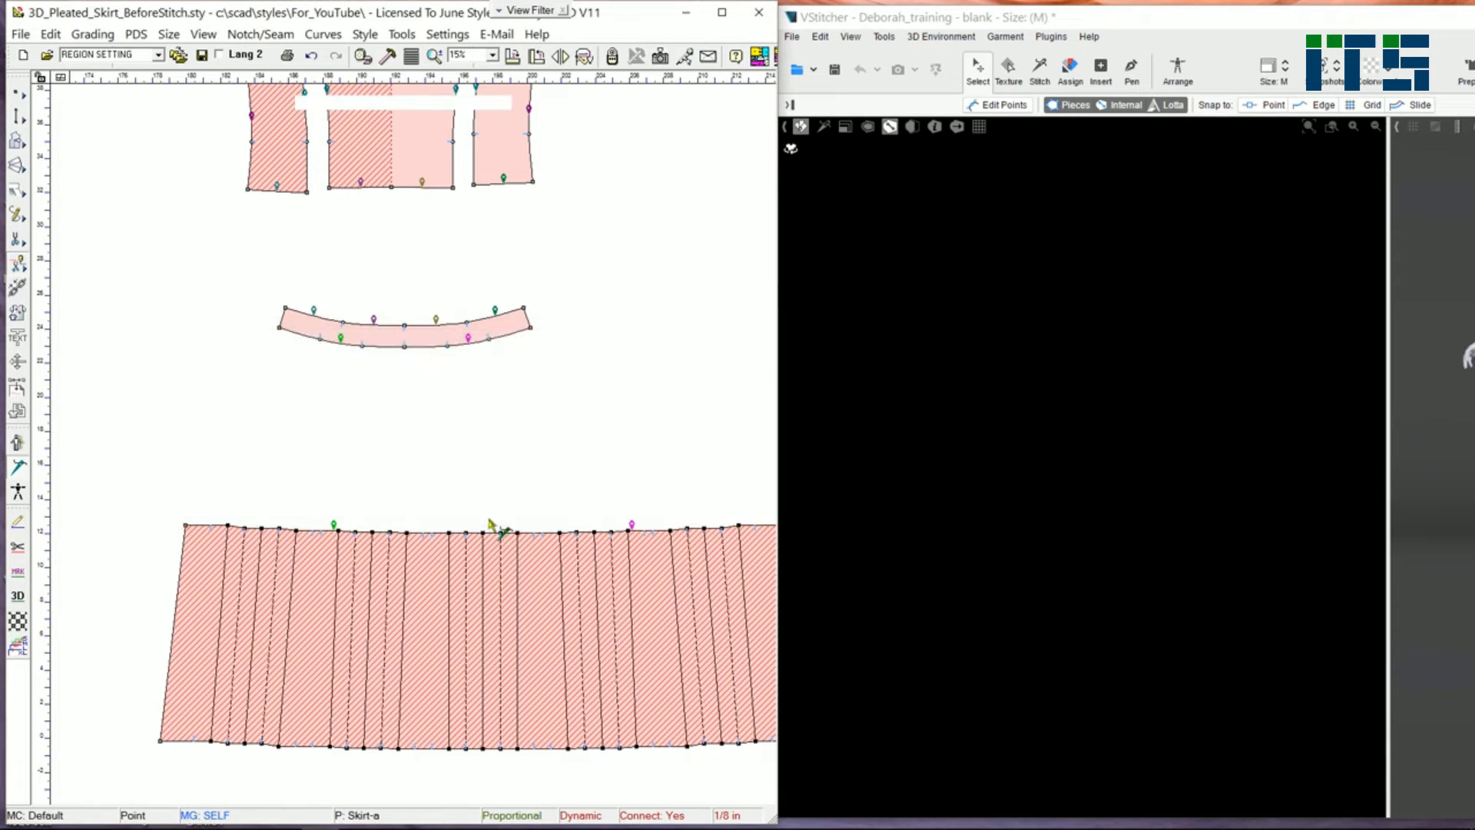
Step: Stitch the side seams between the front and back skirt panels
scroll(293, 487, "down", 3)
left_click(123, 532)
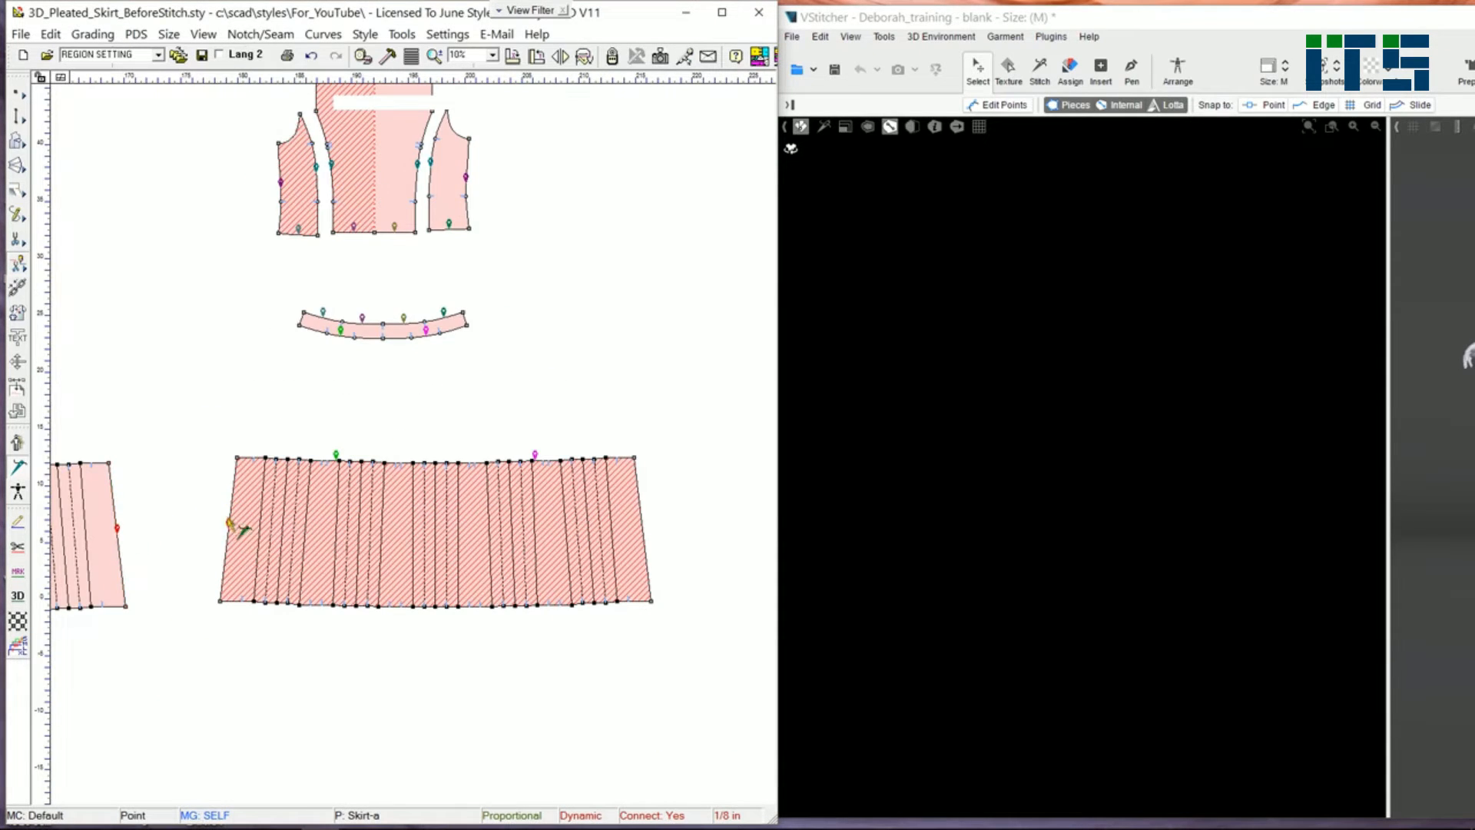
scroll(231, 521, "down", 2)
left_click(710, 457)
left_click(81, 463)
scroll(299, 319, "up", 2)
left_click(402, 434)
left_click(404, 435)
Step: Stitch the side ends of the front and back waistbands together
scroll(494, 463, "up", 3)
left_click(241, 376)
scroll(621, 505, "down", 2)
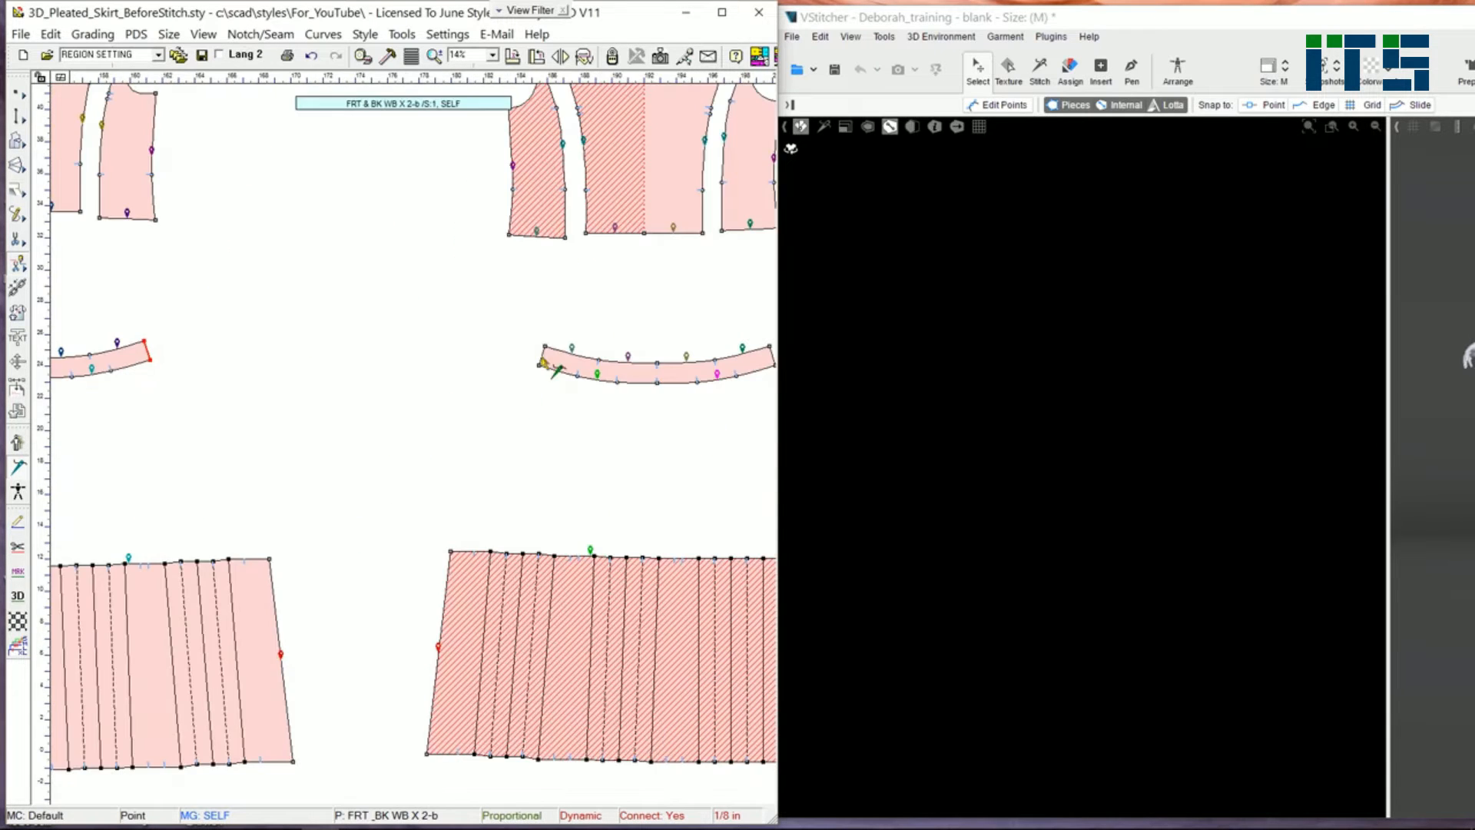
left_click(542, 356)
middle_click_drag(744, 389, 556, 375)
scroll(599, 386, "up", 2)
left_click(389, 380)
Step: Stitch the remaining side seam between the waistband and skirt pieces
scroll(492, 440, "down", 4)
middle_click_drag(501, 439, 749, 450)
scroll(395, 440, "up", 2)
left_click(226, 366)
scroll(405, 440, "down", 3)
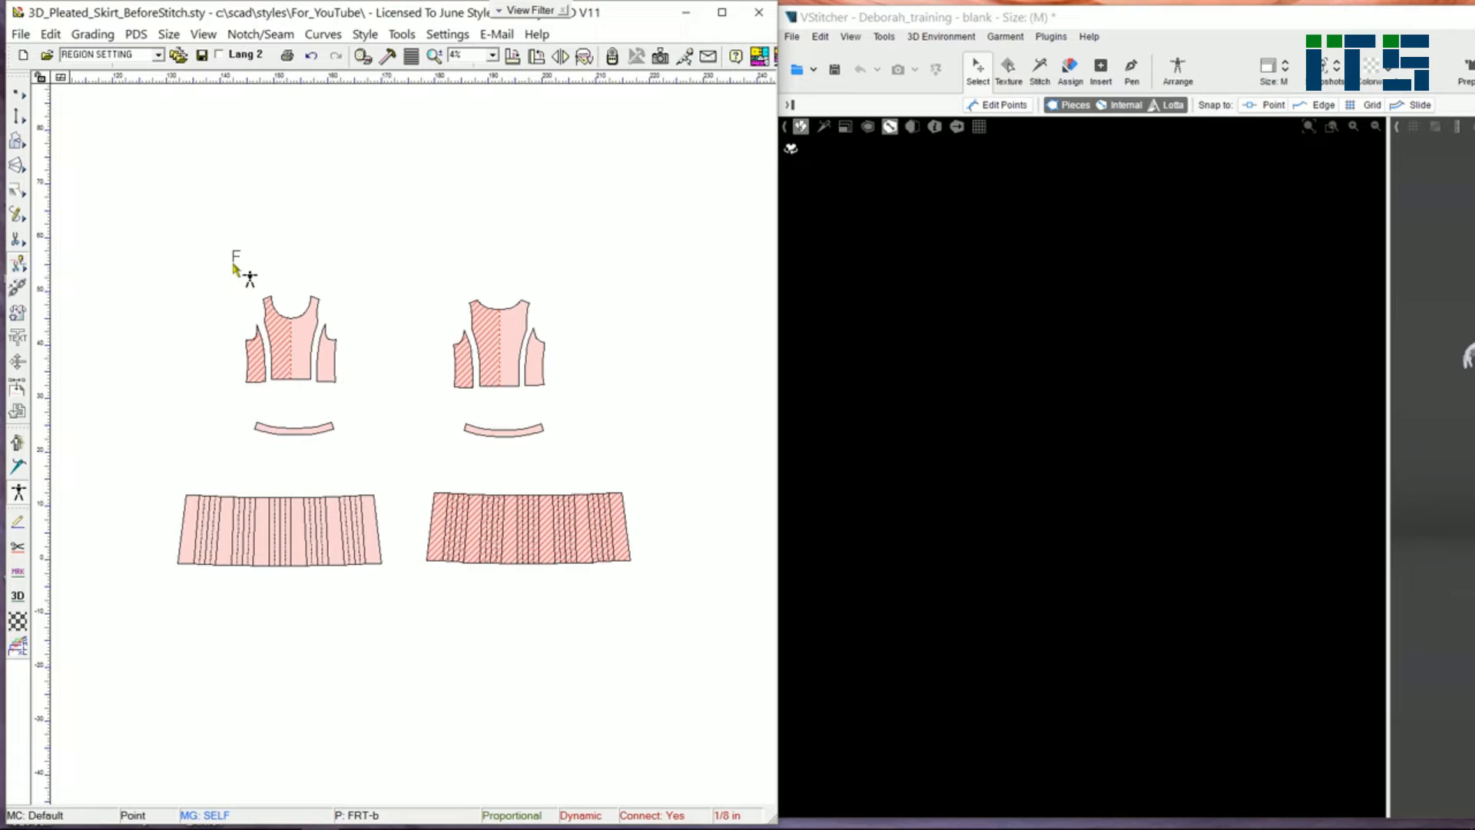
Step: Draw placement regions around the pieces as FRONT TORSO, BACK TORSO, FRONT WAIST and BACK WAIST
left_click_drag(225, 278, 354, 406)
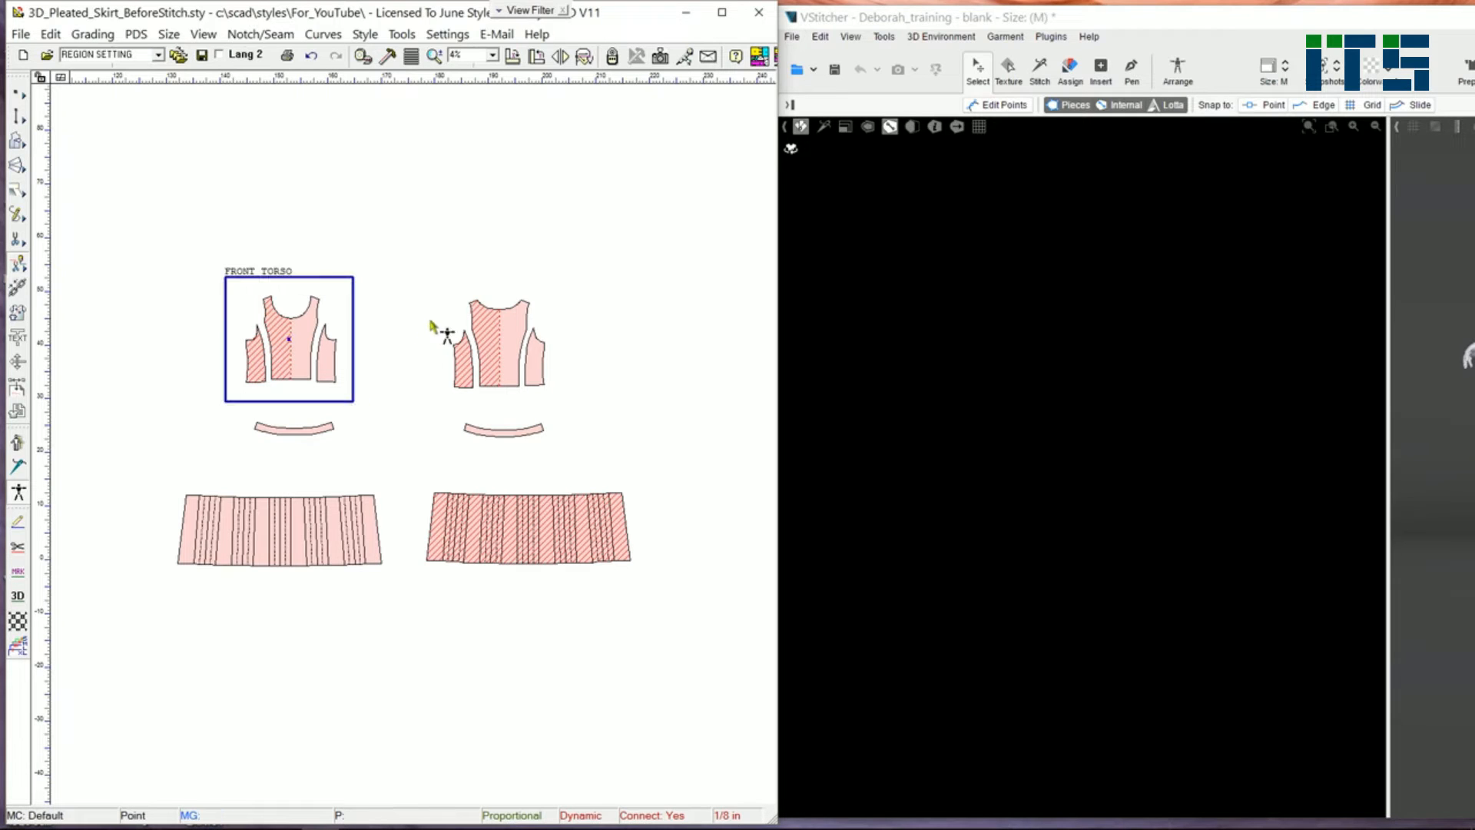
left_click_drag(429, 278, 566, 408)
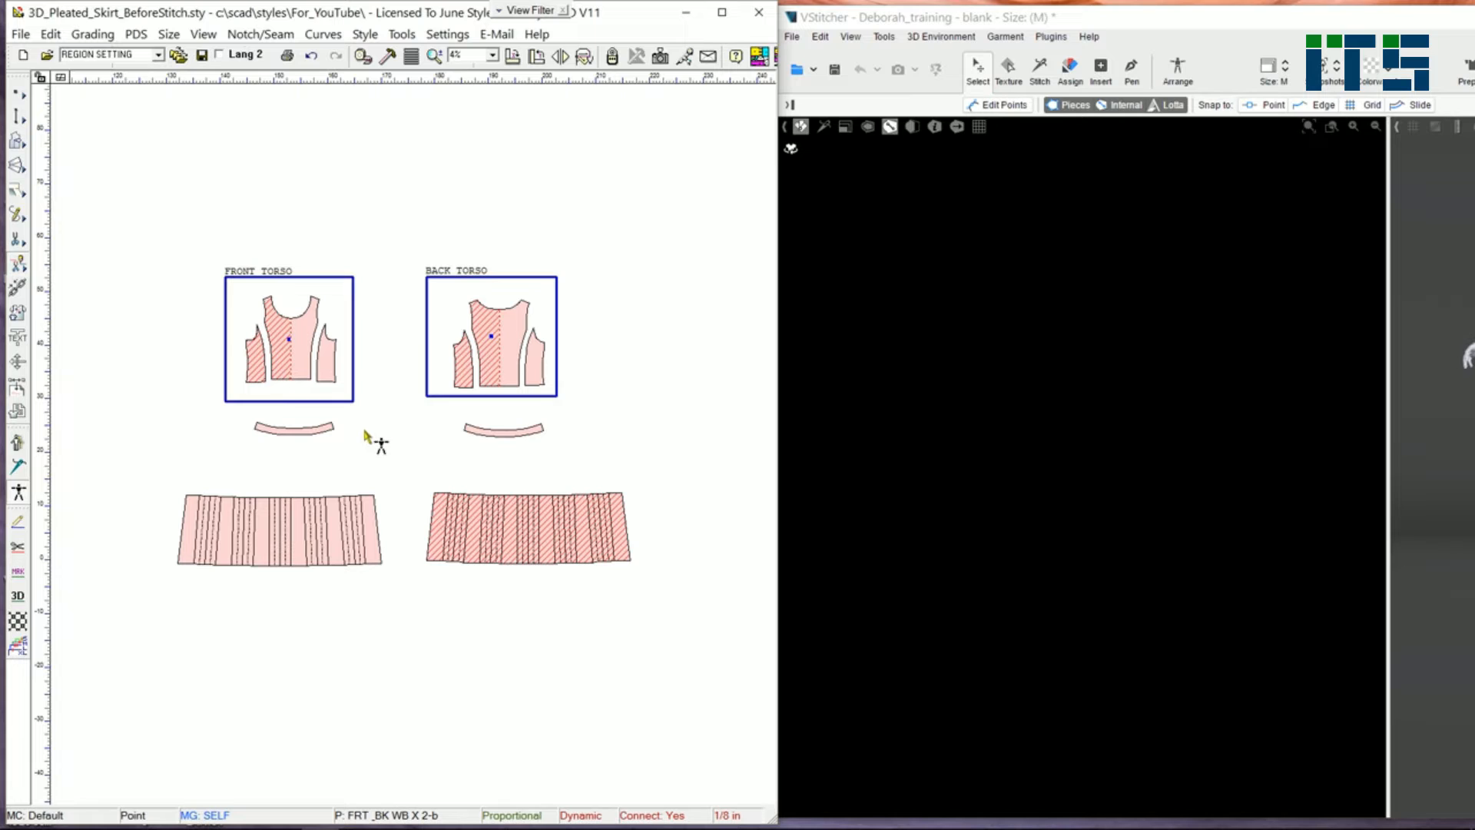
left_click_drag(236, 414, 369, 451)
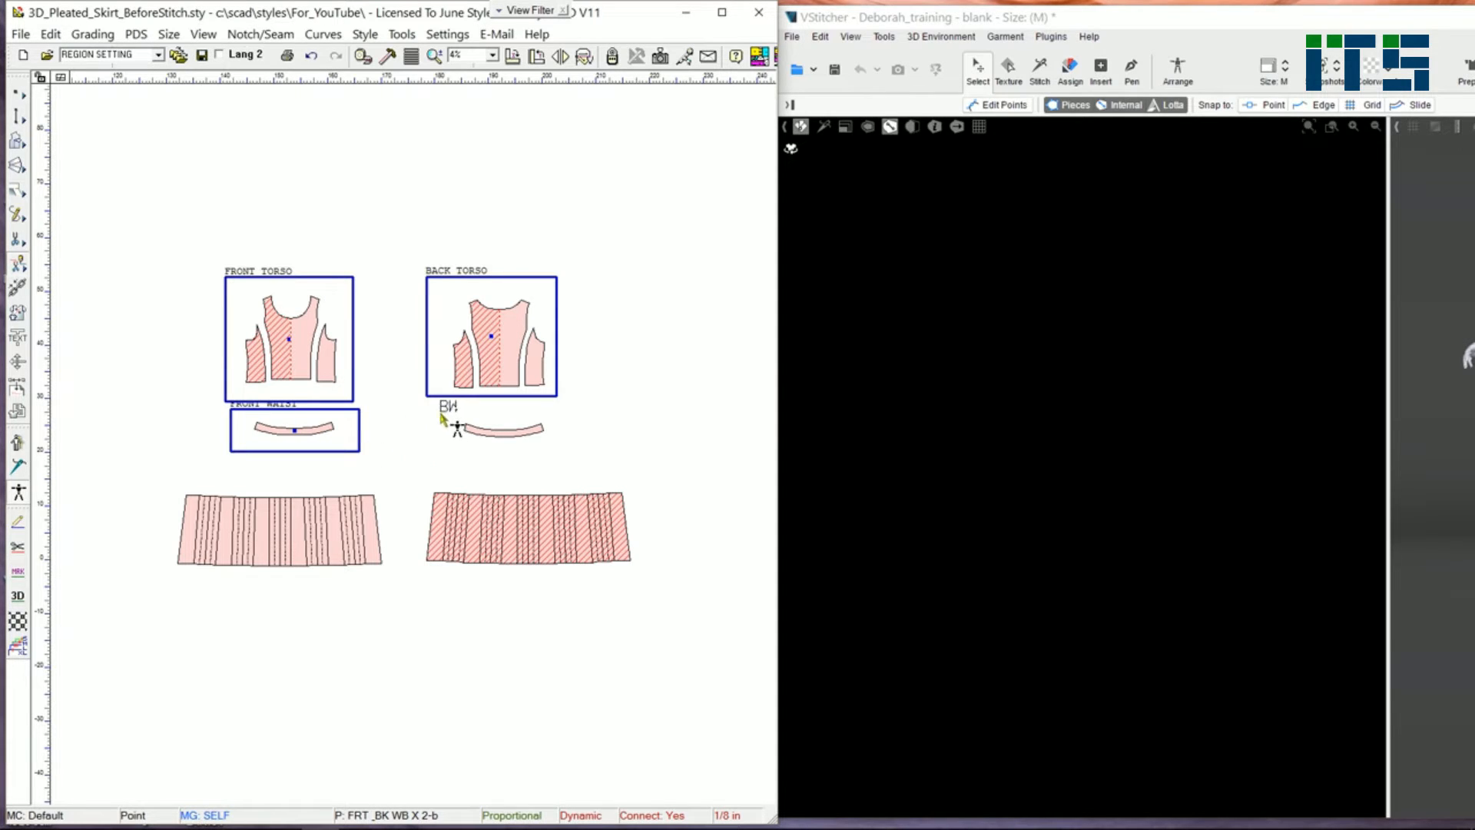
left_click_drag(439, 408, 559, 452)
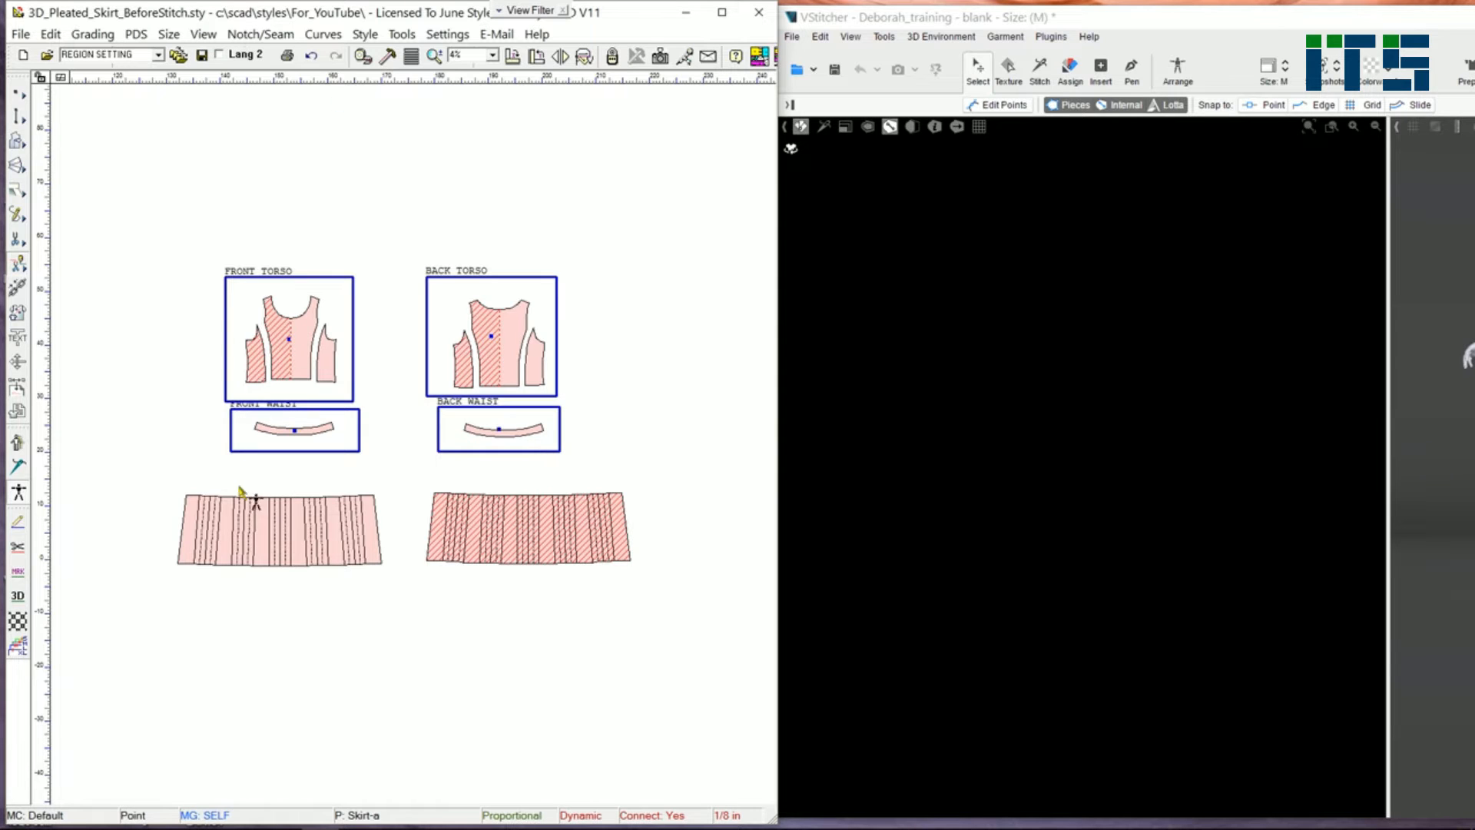
Step: Draw placement regions around the skirt panels as FRONT SKIRT and BACK SKIRT
scroll(252, 491, "up", 1)
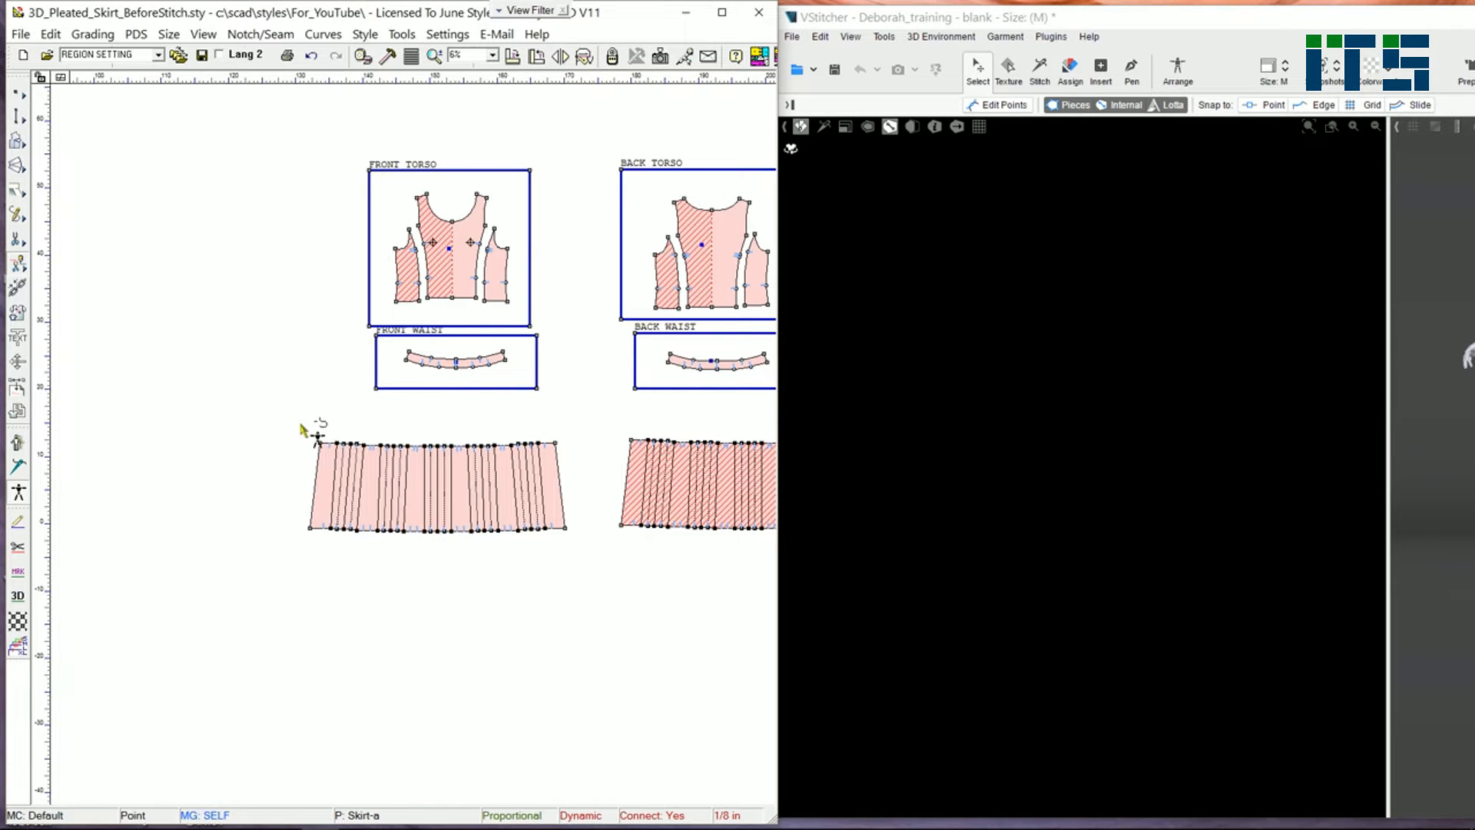
left_click_drag(286, 416, 583, 553)
middle_click_drag(604, 550, 402, 573)
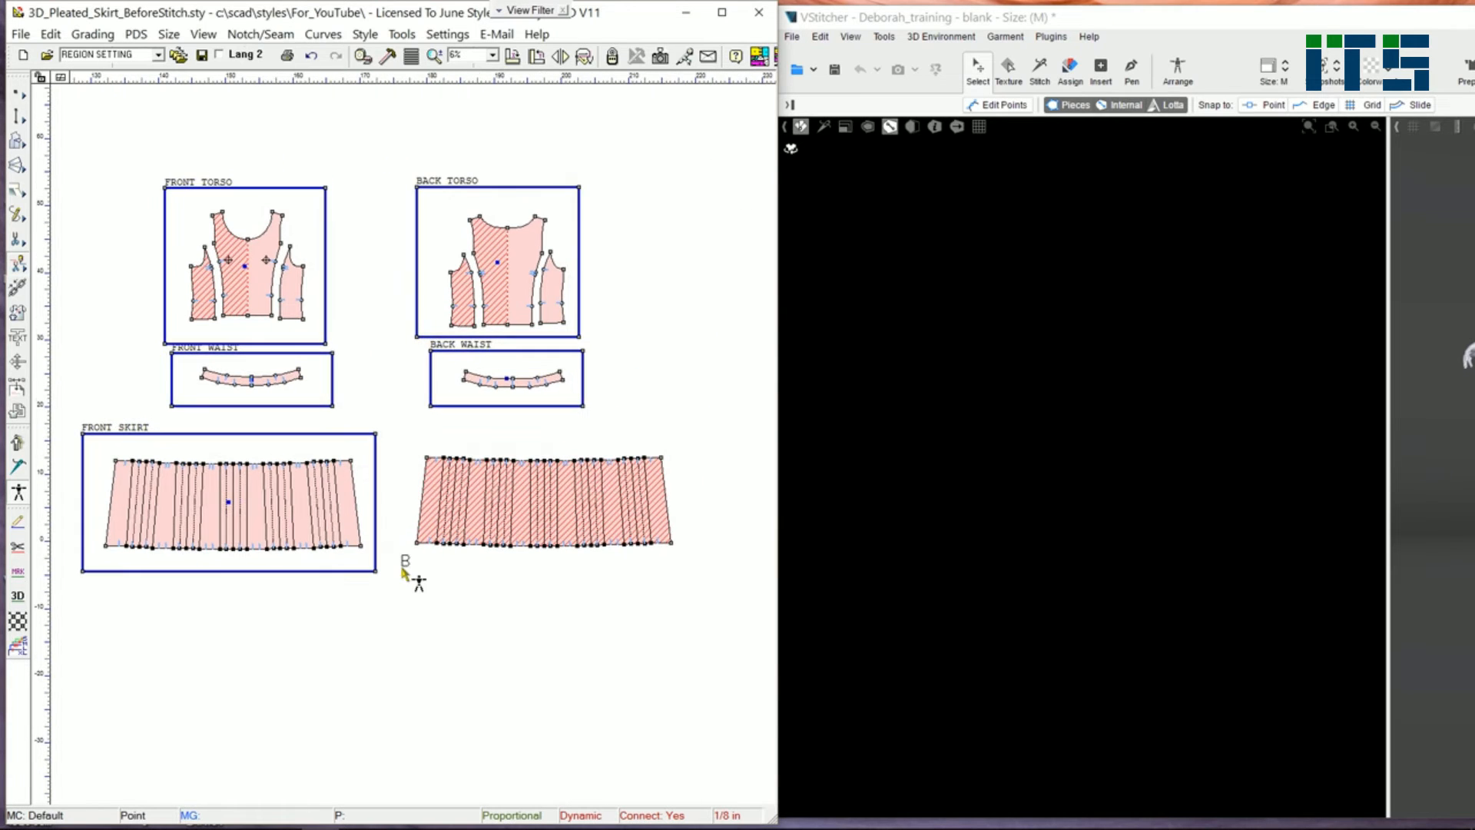
left_click_drag(405, 437, 687, 574)
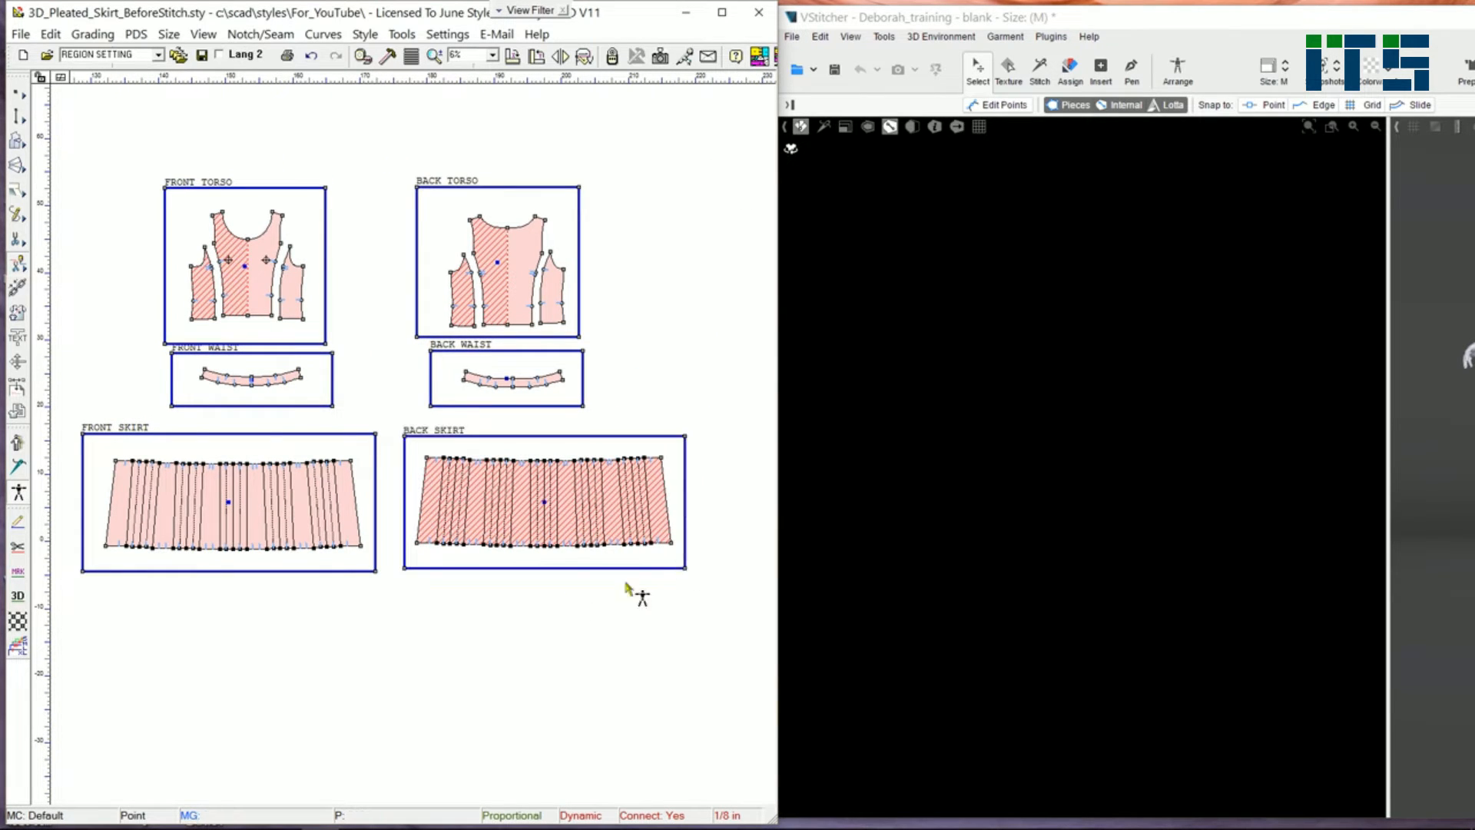
Step: Send the pattern to VStitcher and display the pieces' stitch lines for review
left_click(18, 455)
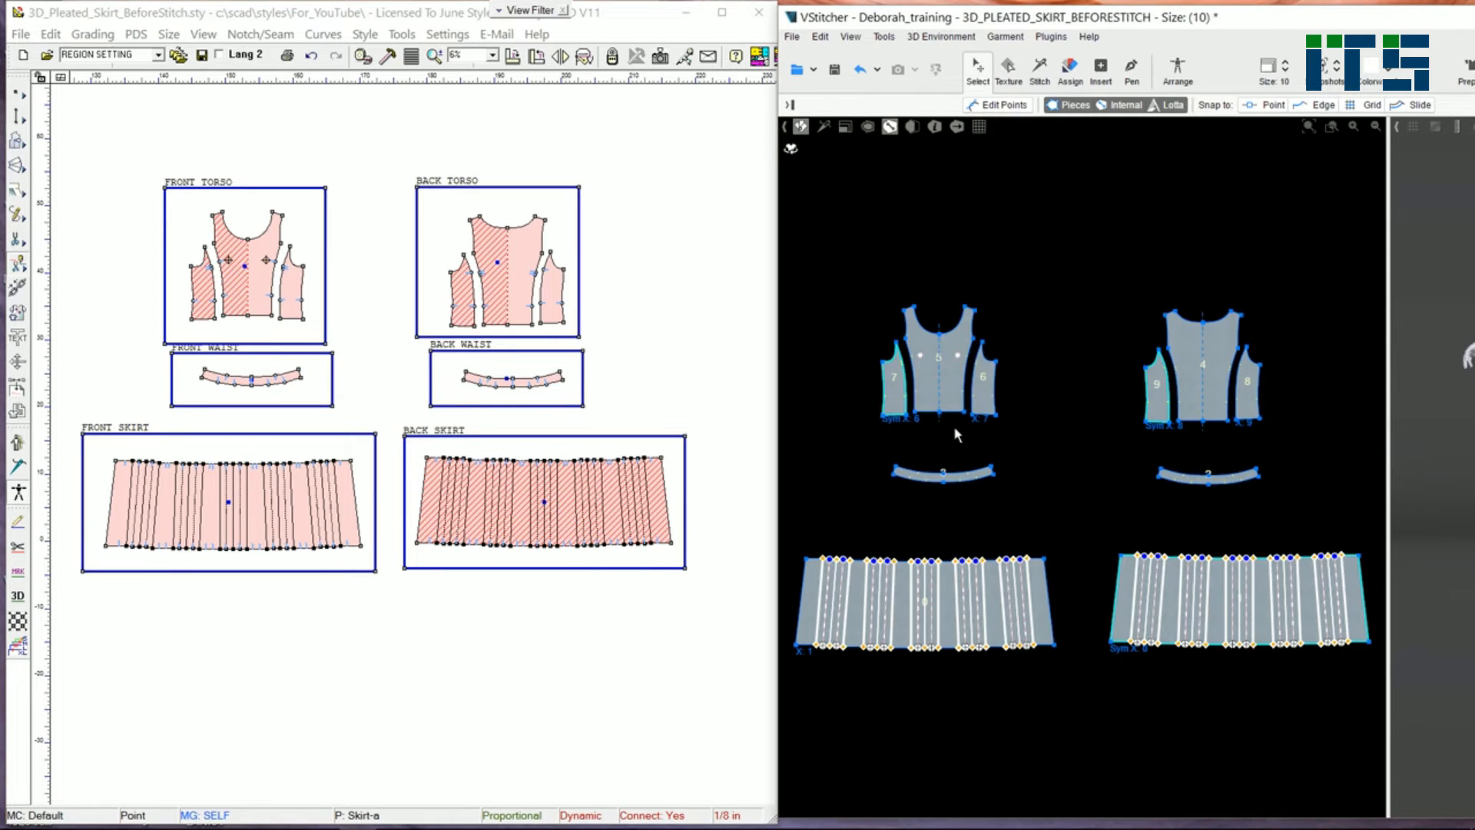
key("s")
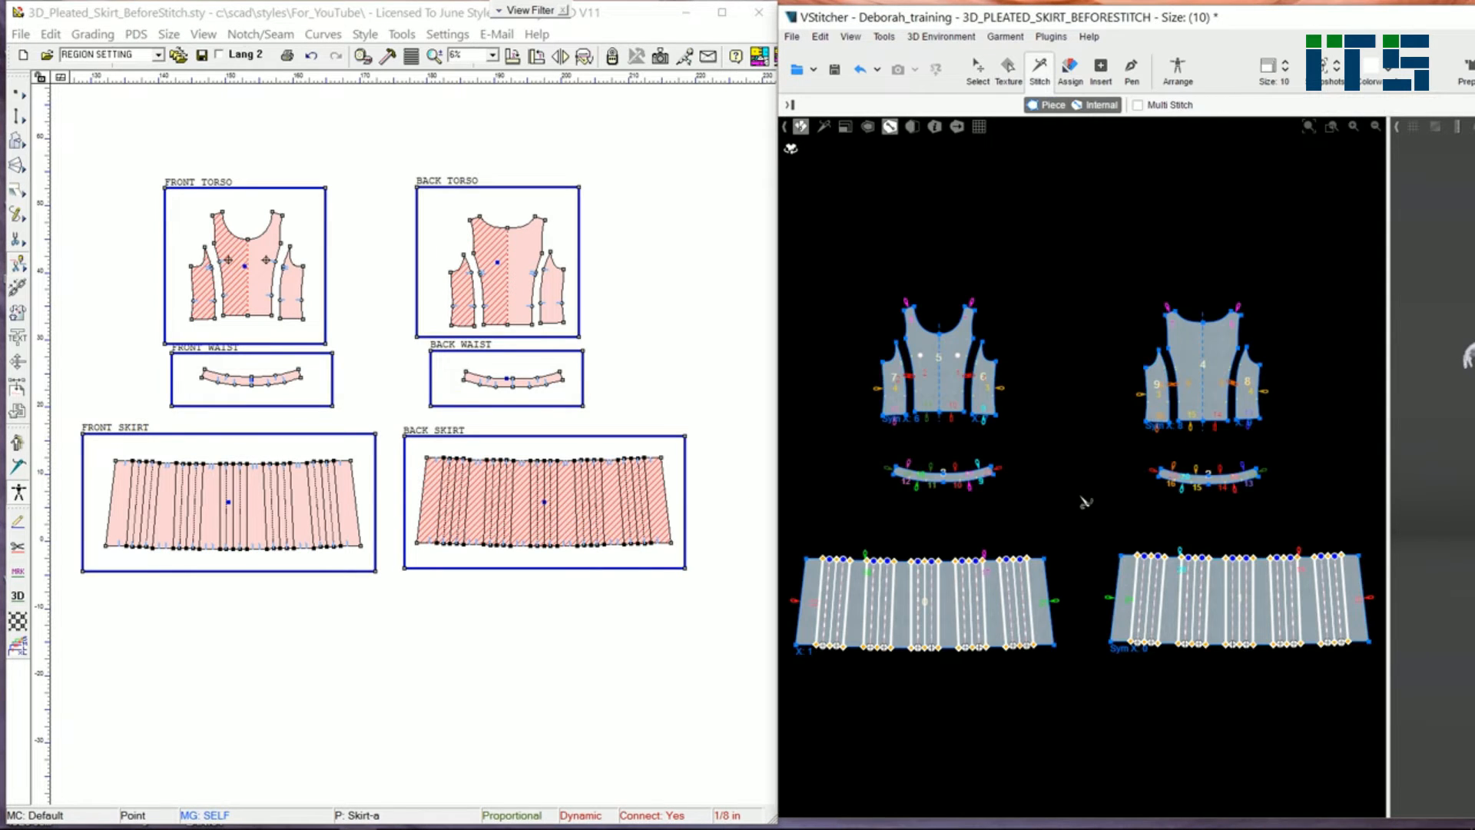
scroll(850, 594, "up", 3)
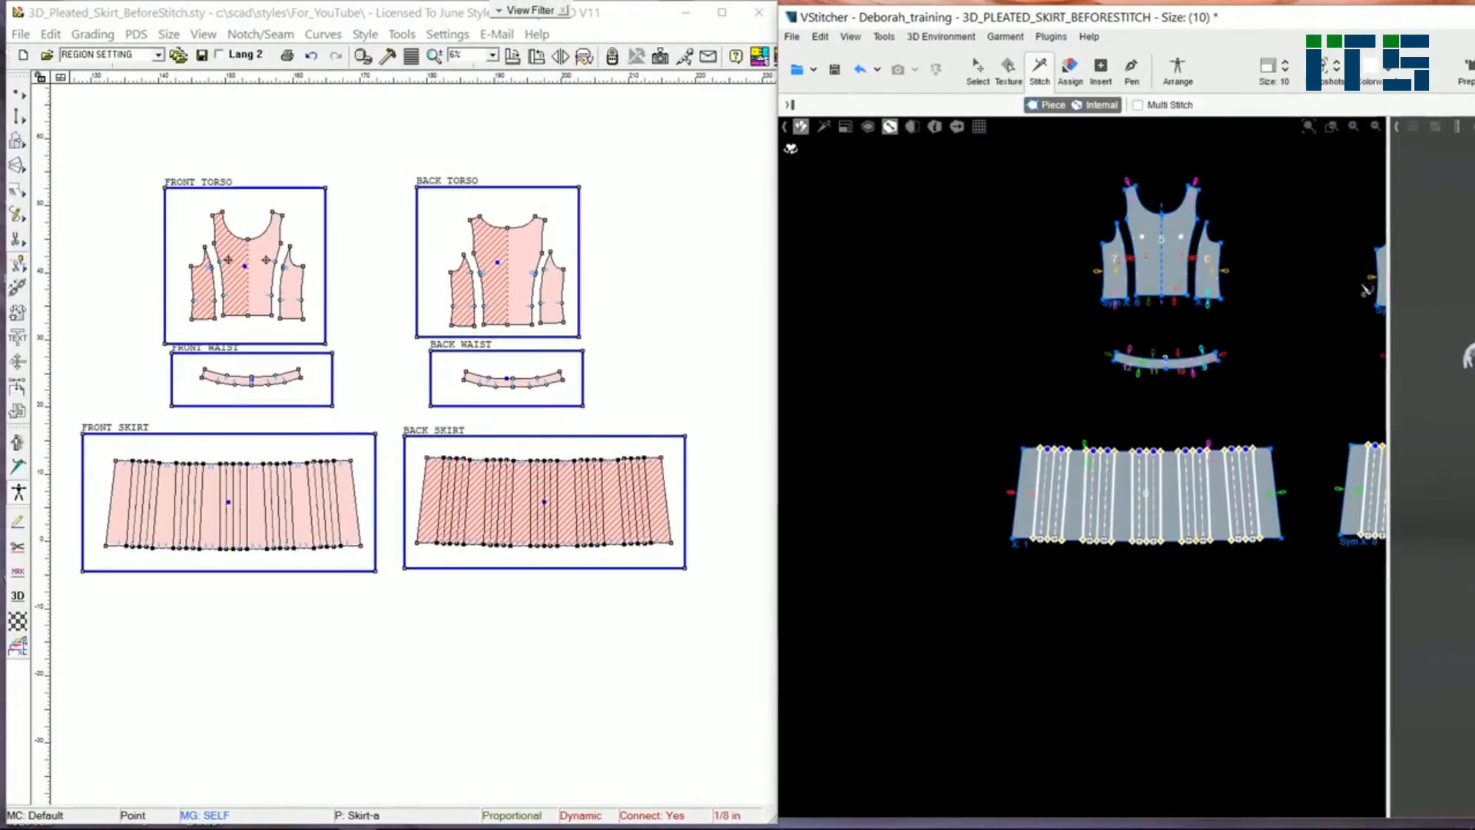
scroll(1323, 353, "down", 2)
middle_click_drag(1323, 353, 1059, 459)
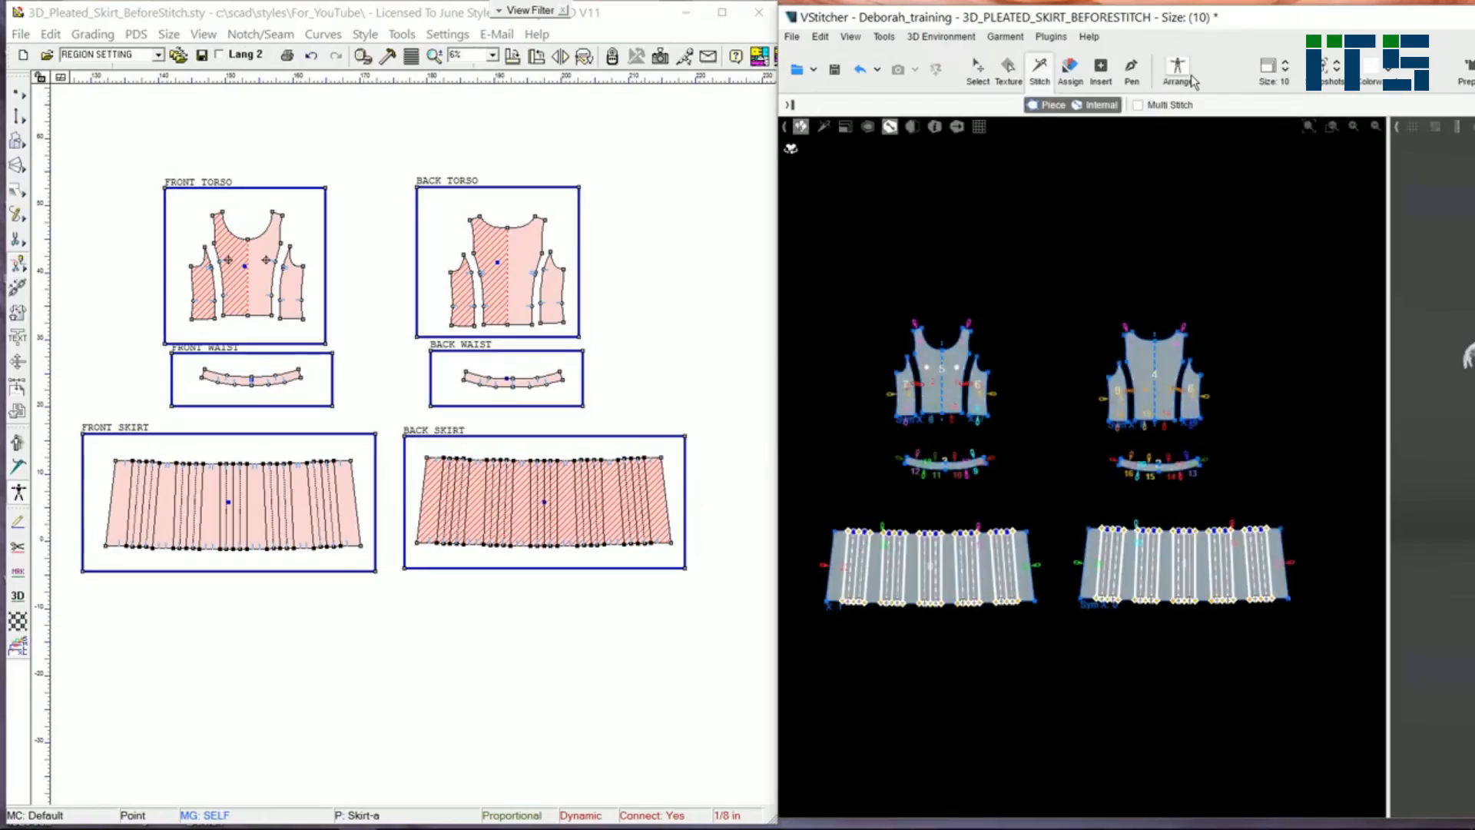
Step: Arrange the pattern pieces around the avatar and view the result from the side
left_click(1183, 73)
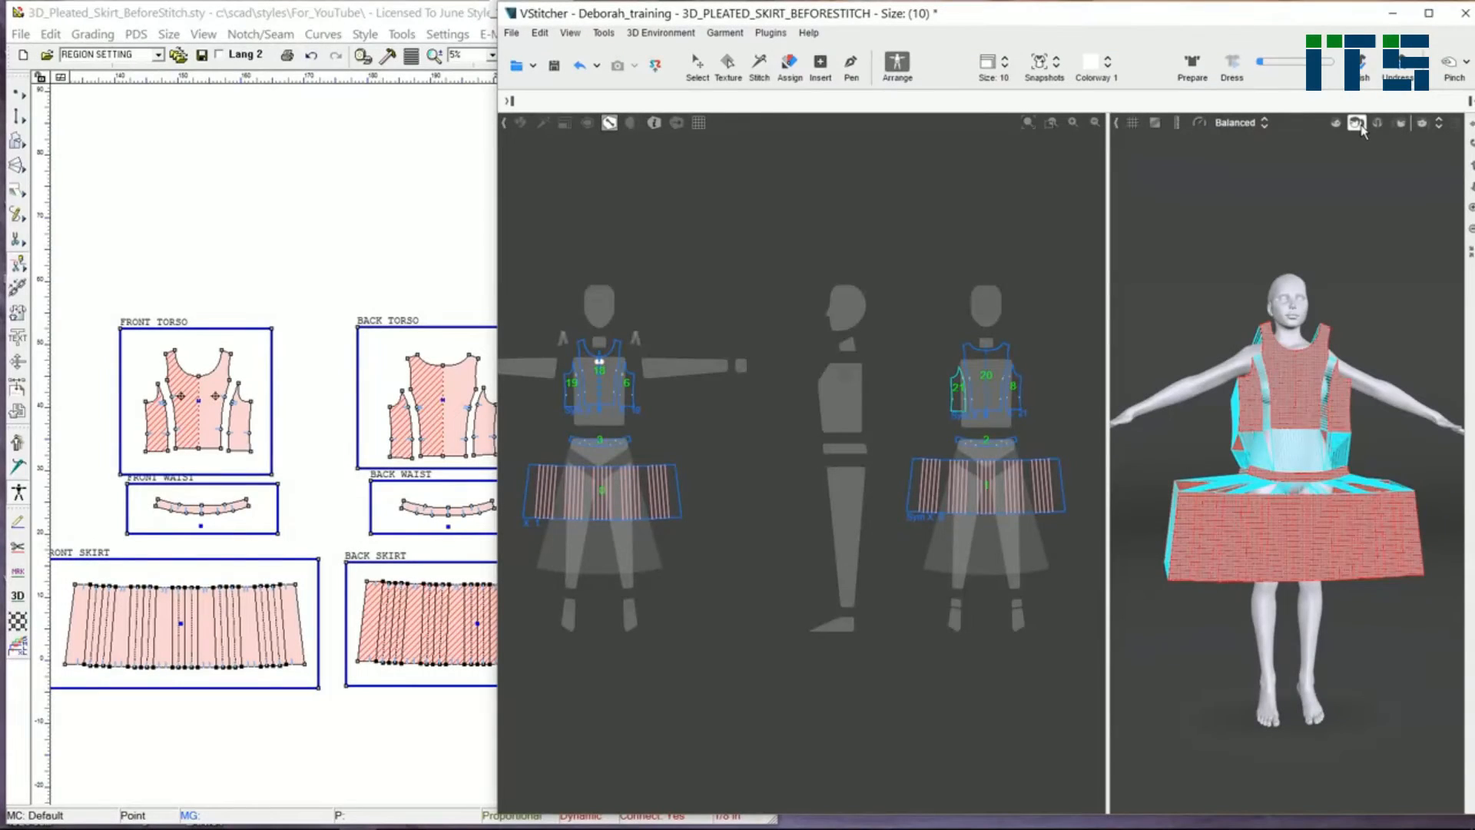
left_click(1361, 127)
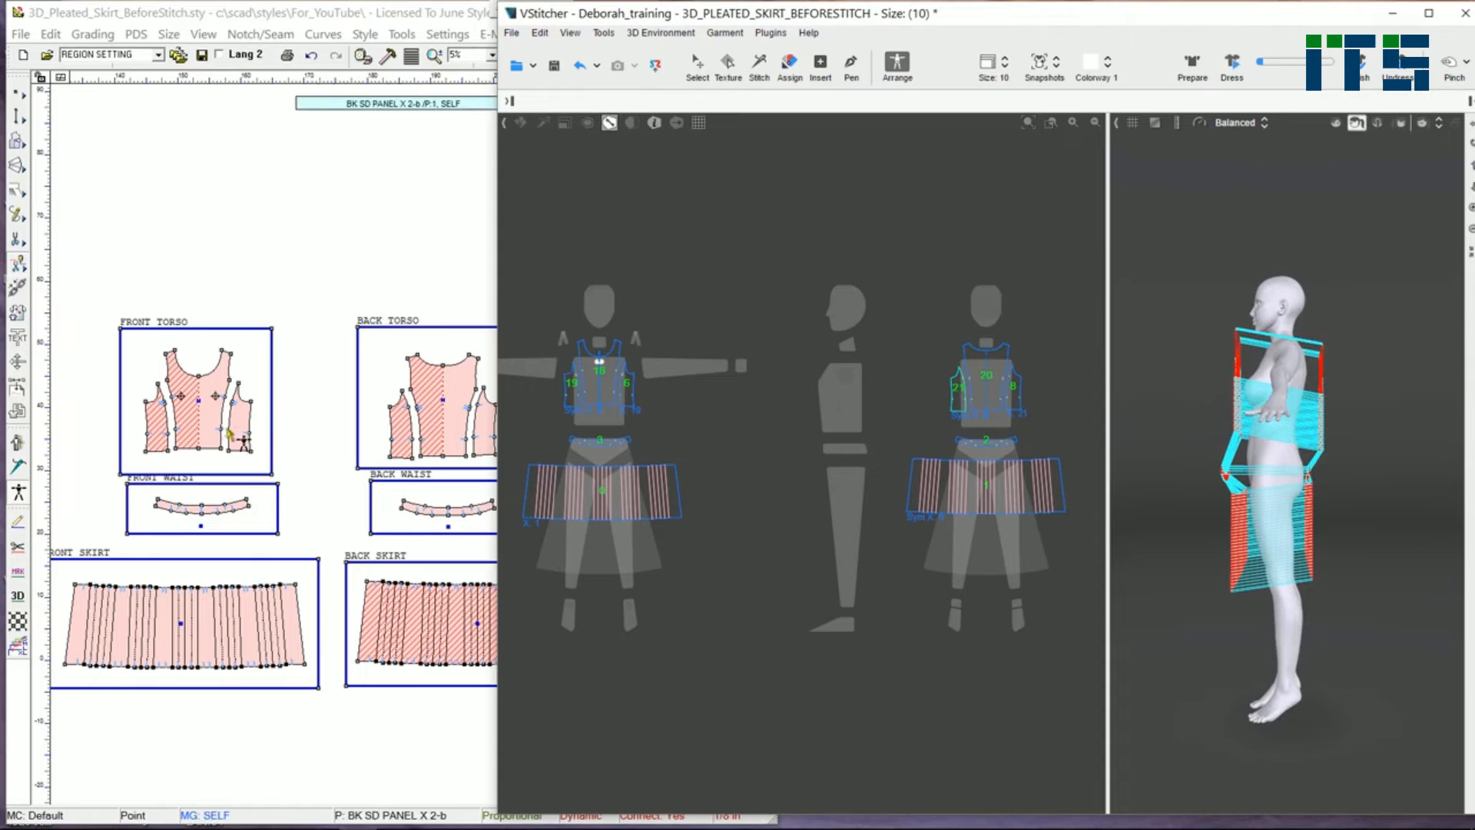
Step: Reposition the placement points of the front torso, front waistband and back waistband regions
left_click(206, 415)
left_click(214, 397)
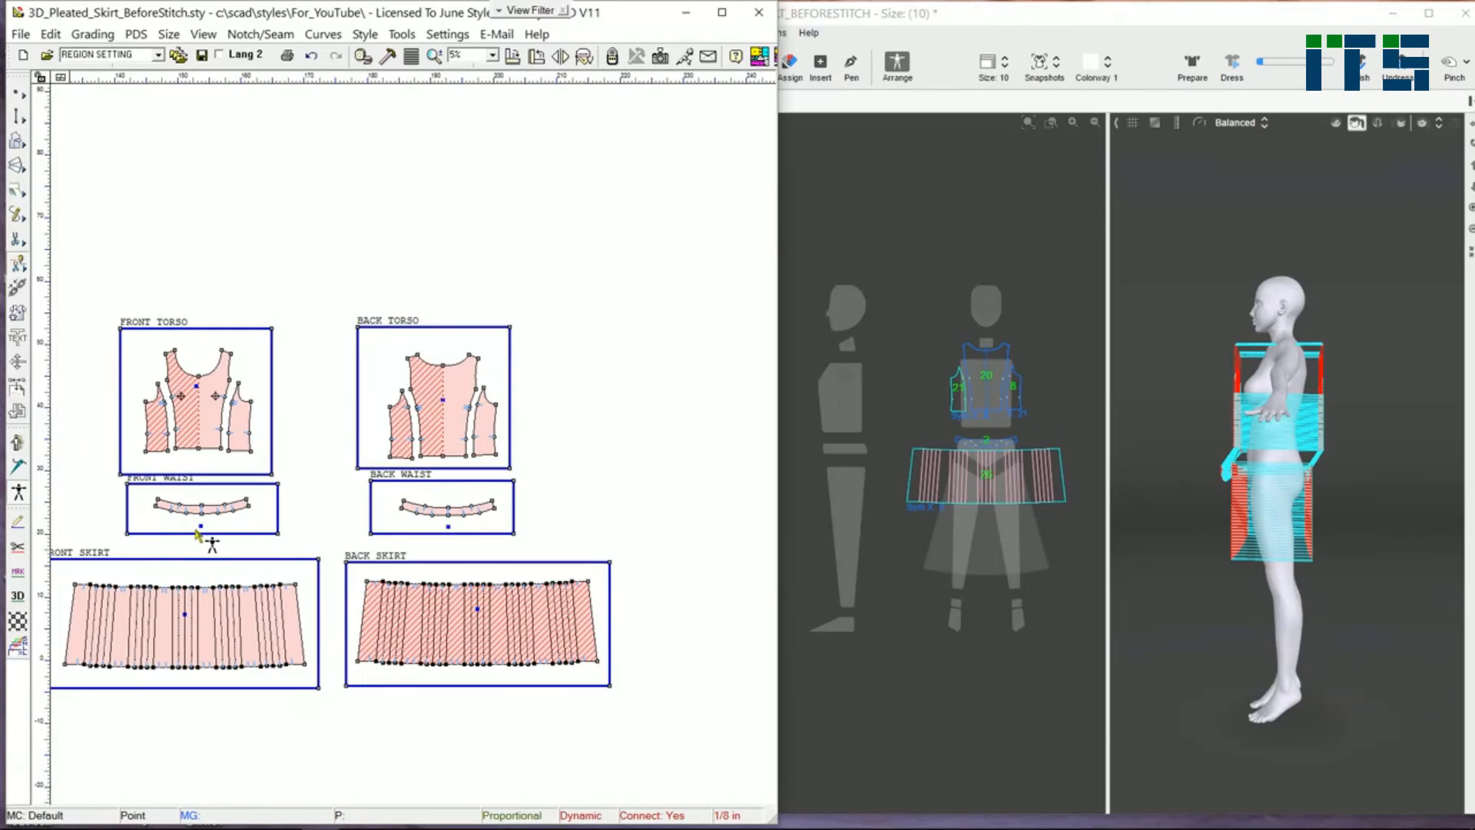
left_click(201, 532)
left_click(447, 537)
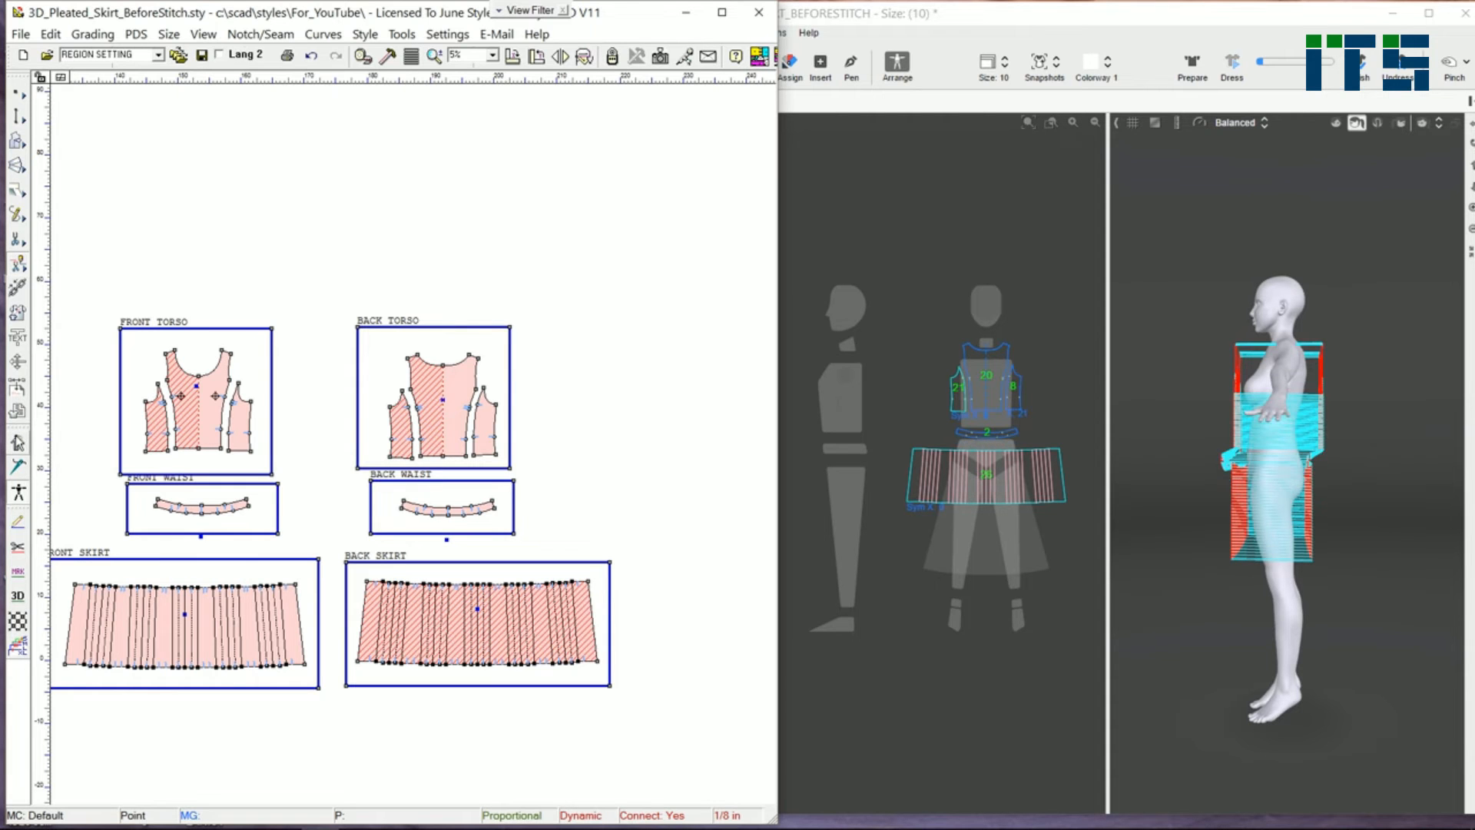
Step: Switch to the front view, enlarge the 3D window and dress the garment on the avatar
left_click(1336, 123)
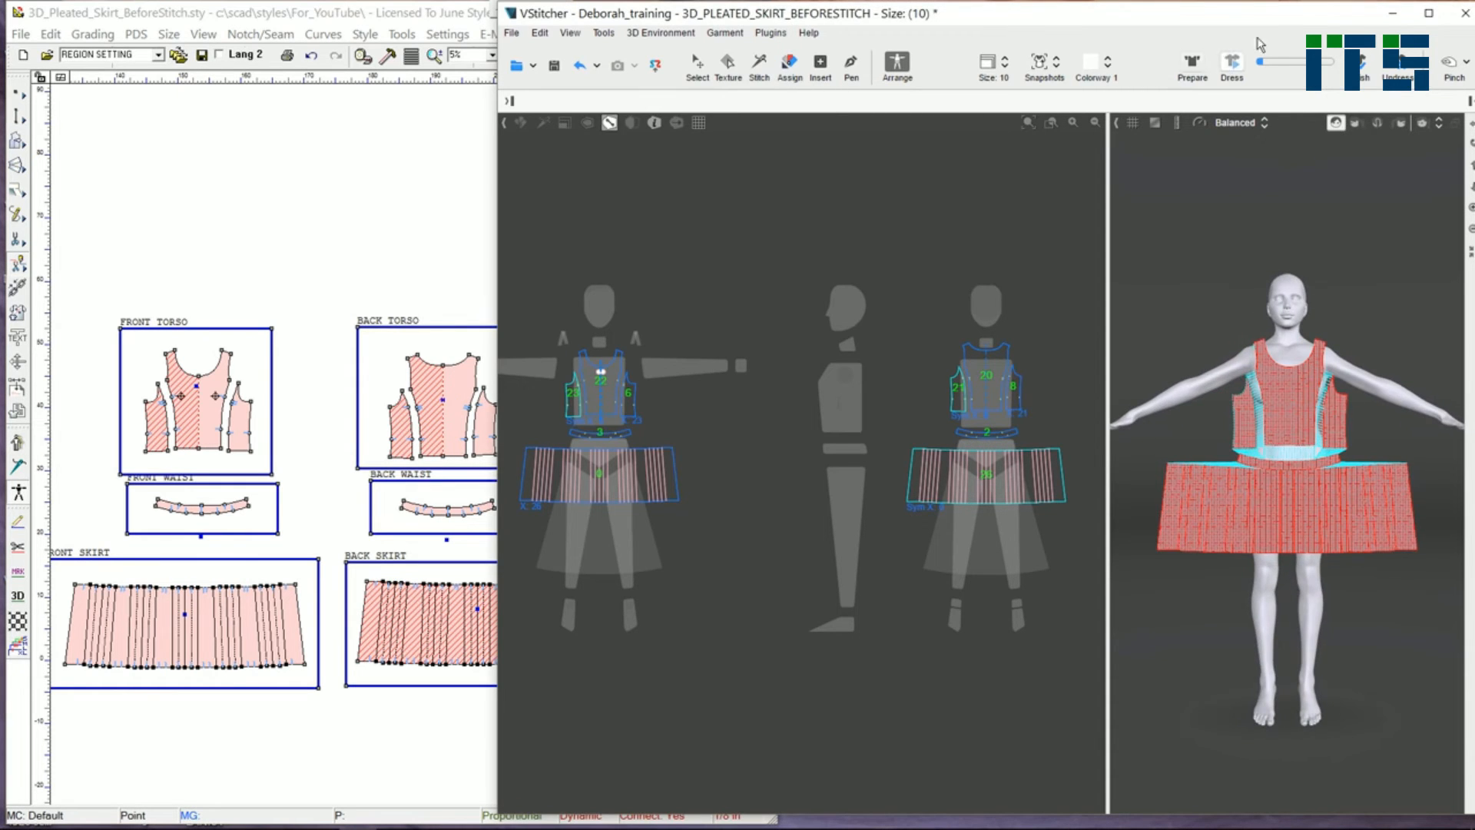
left_click(1428, 13)
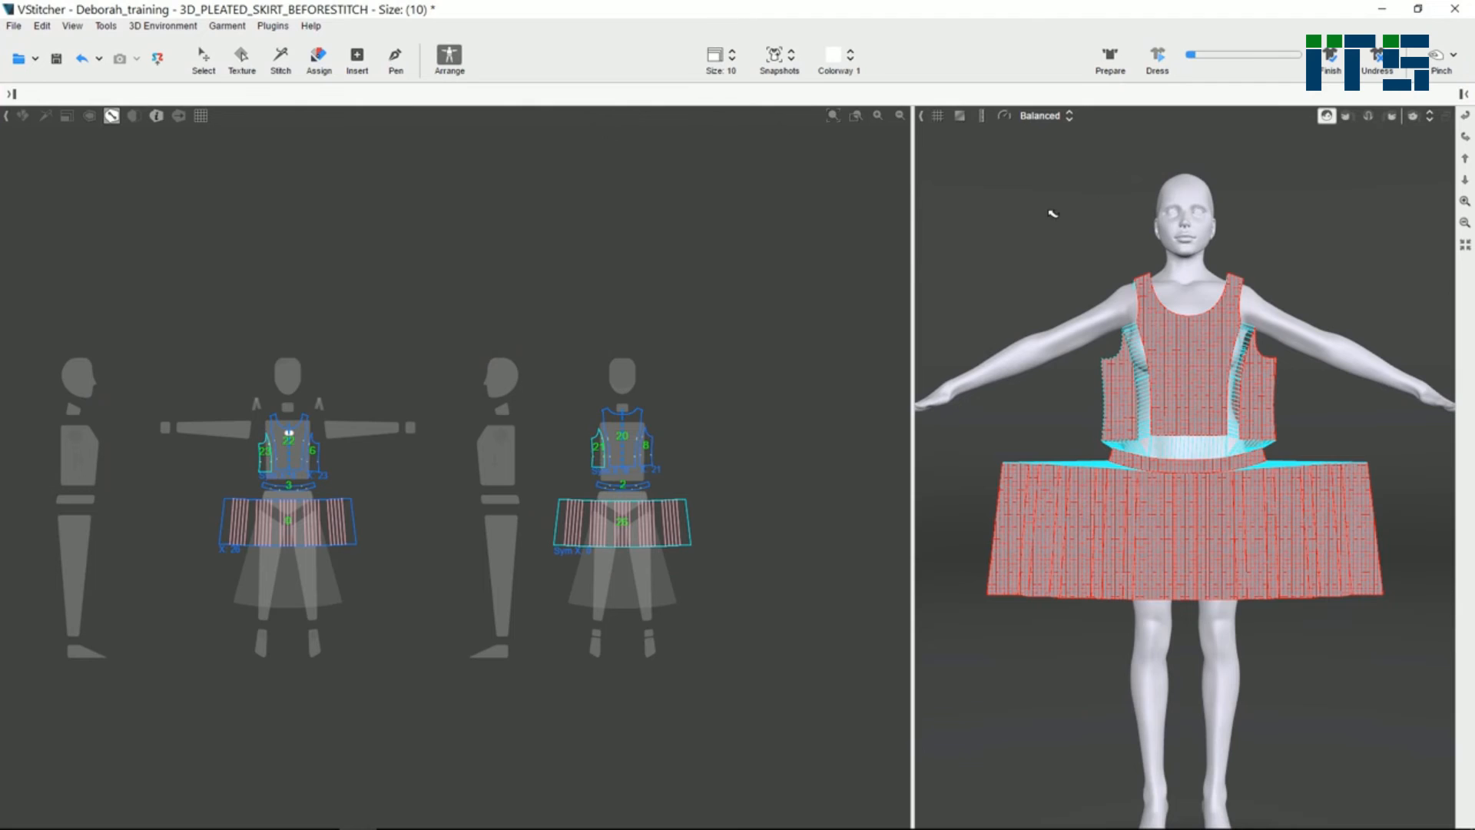
key("F3")
scroll(1214, 392, "down", 6)
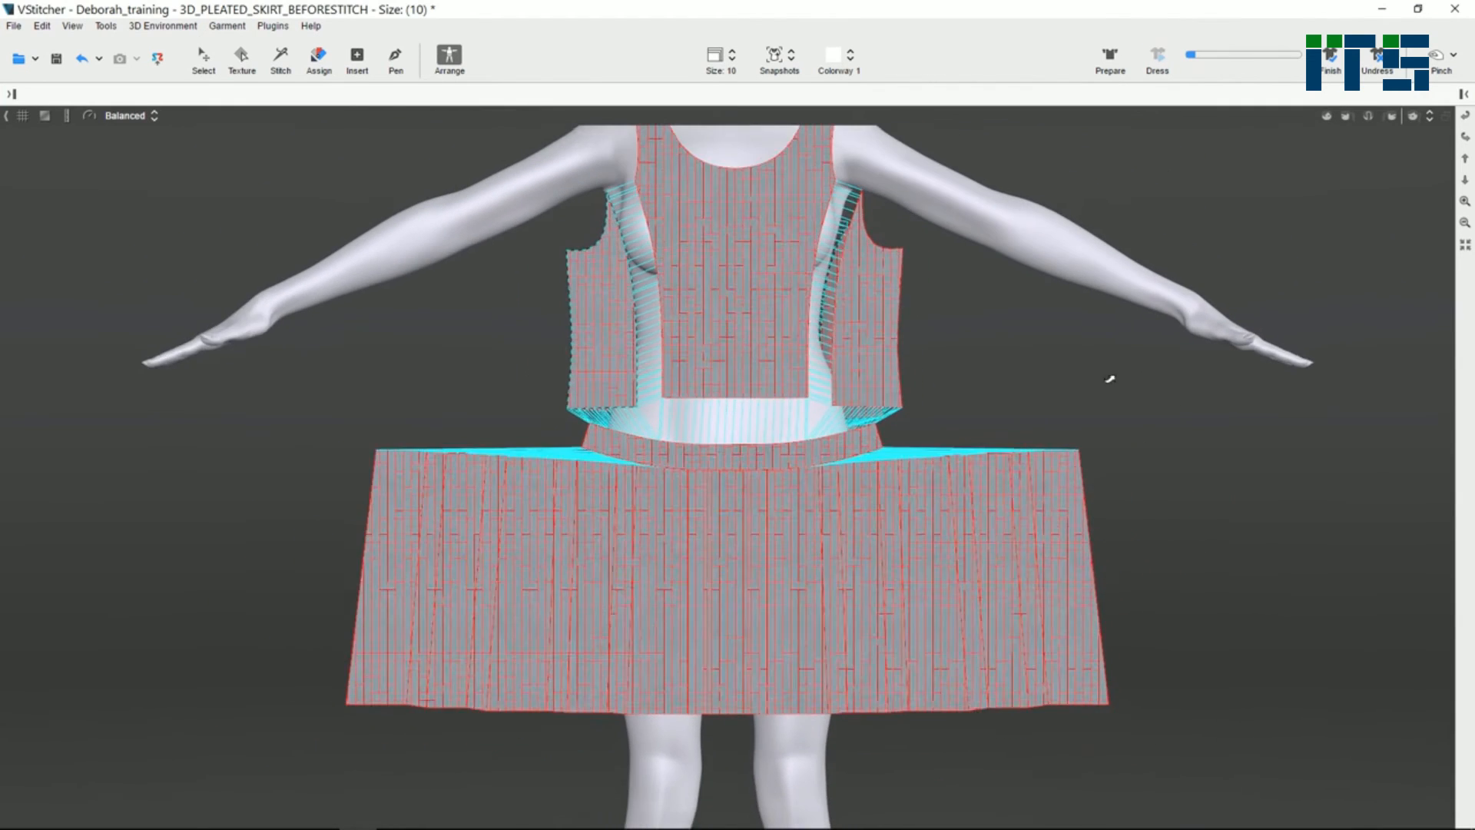
scroll(991, 323, "down", 4)
left_click(1158, 57)
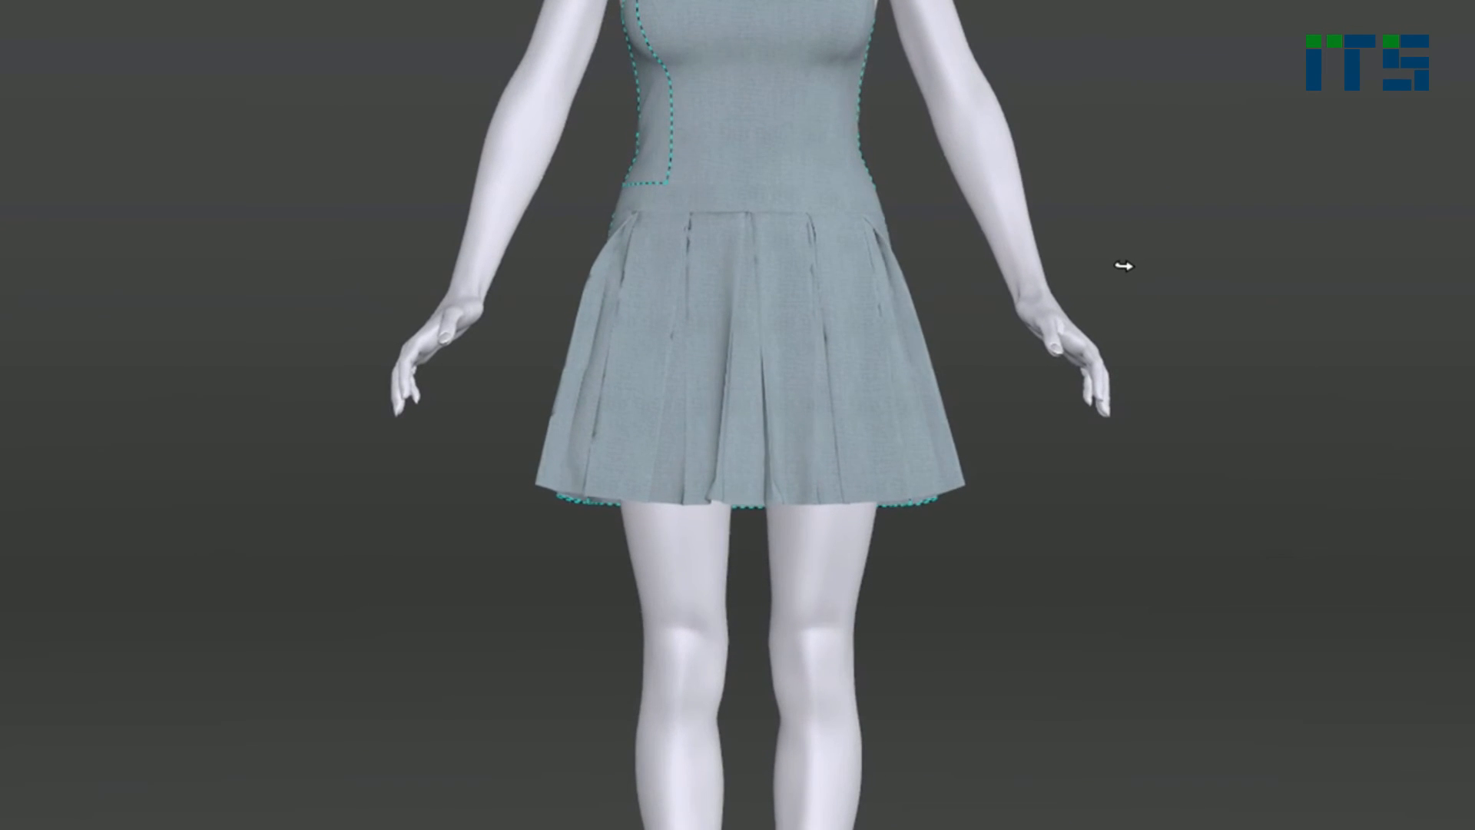
Step: Inspect the simulated pleated dress from the back and front views
key("8")
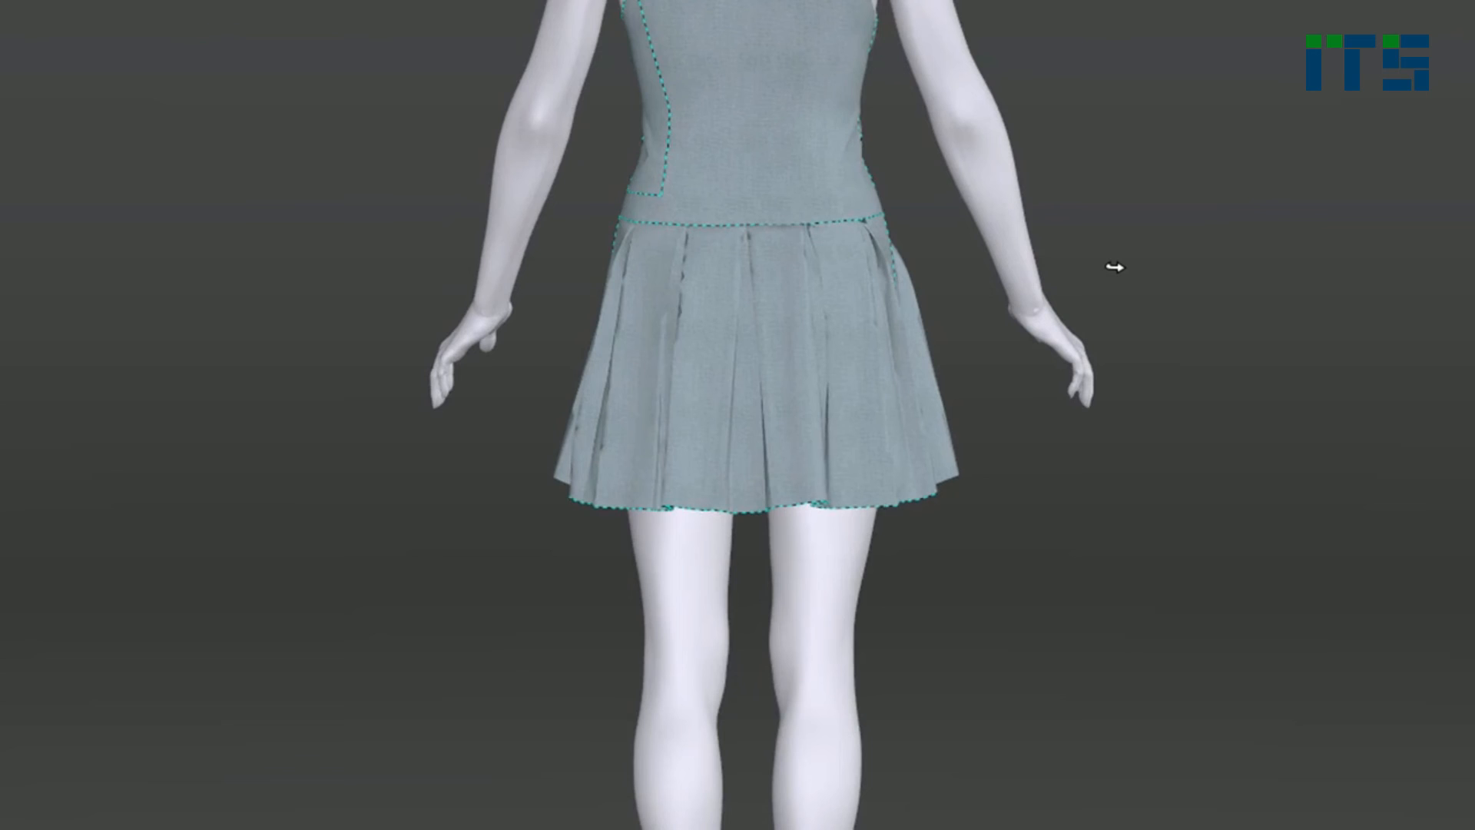
key("2")
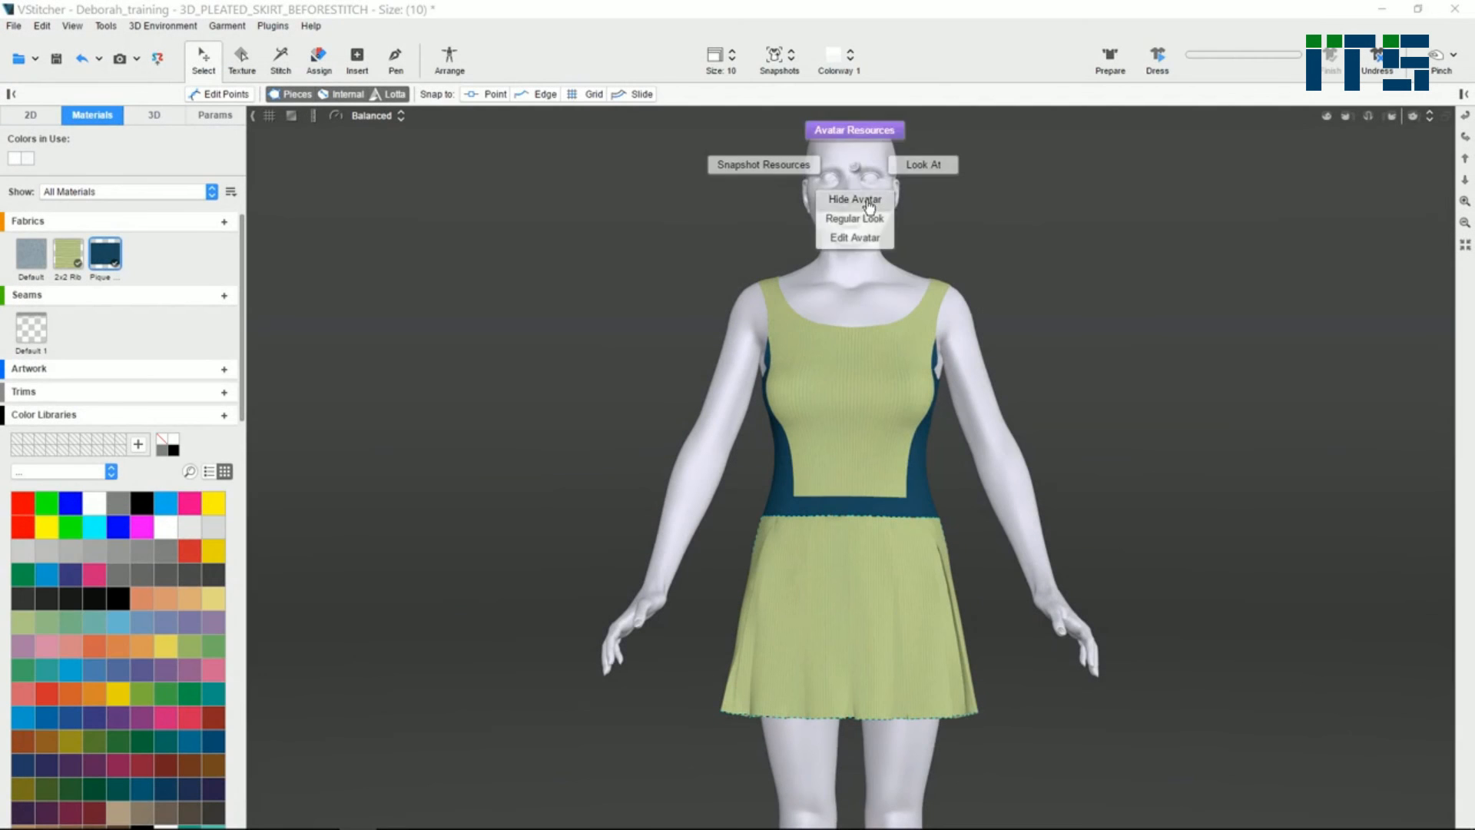
left_click(869, 201)
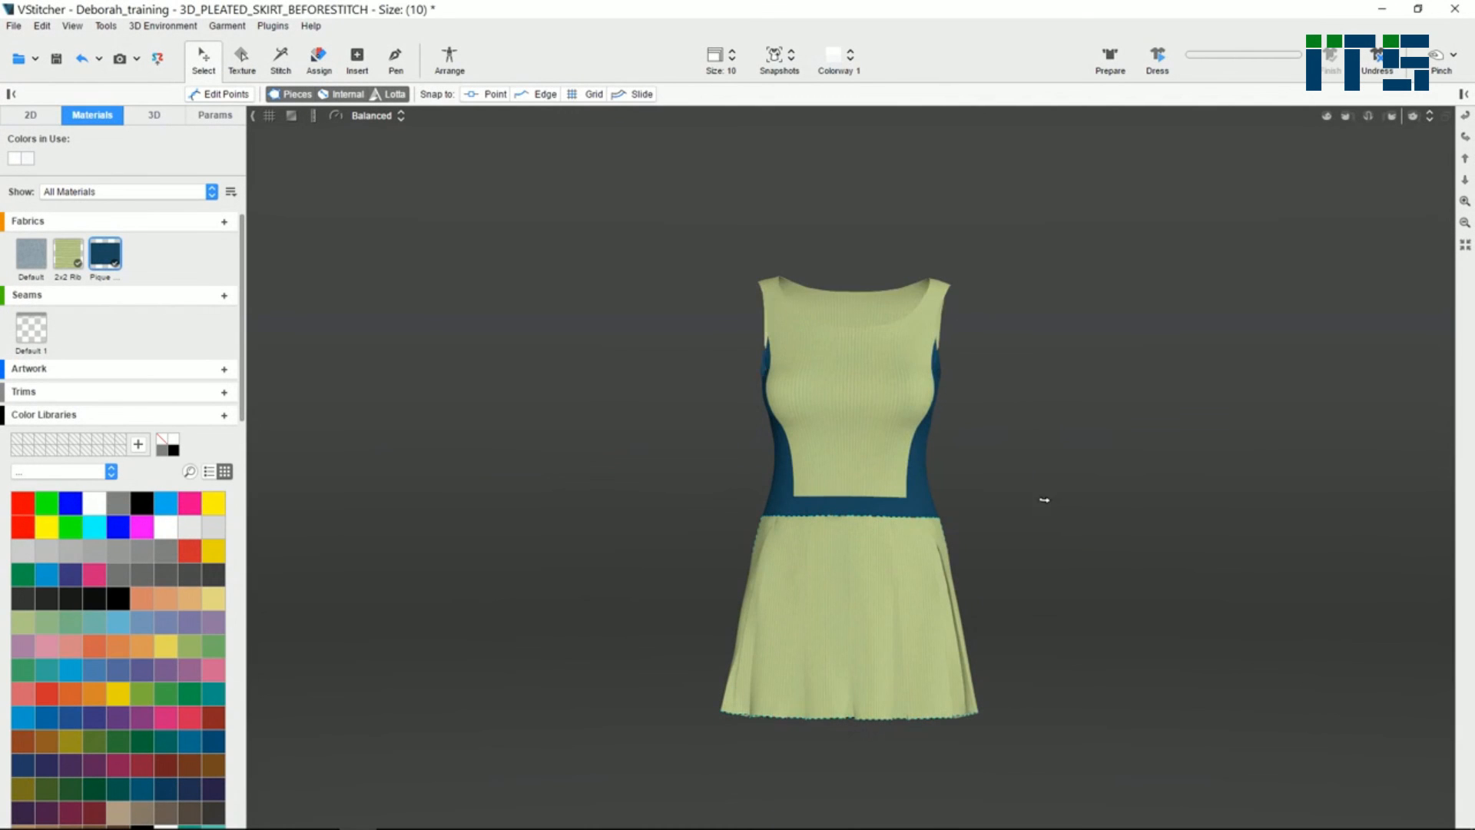